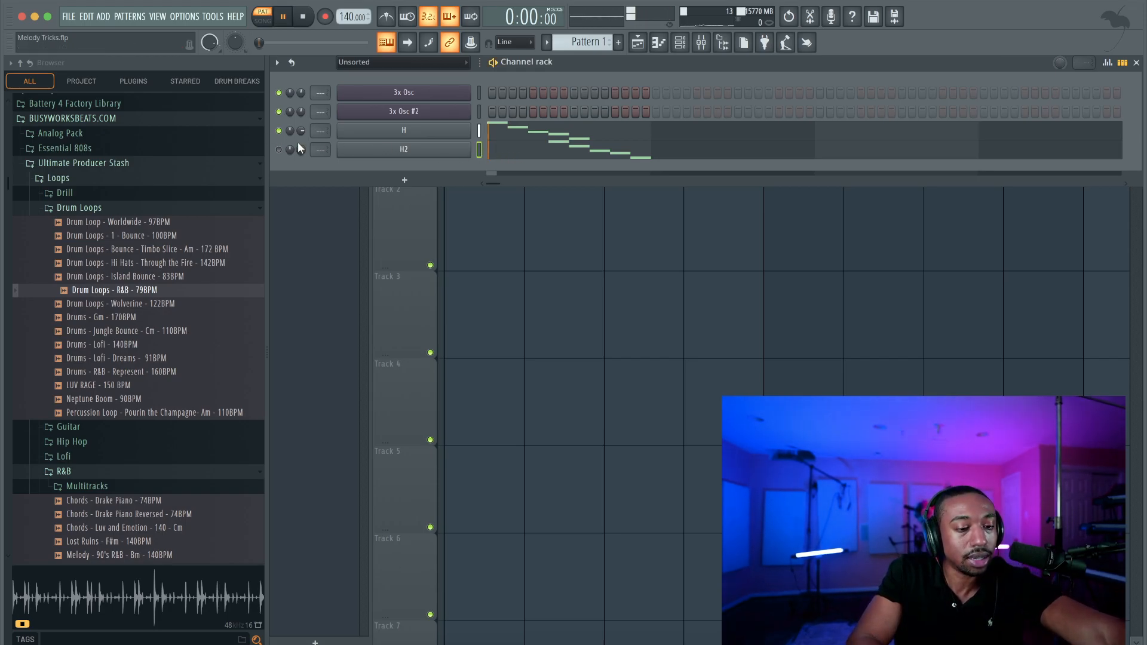
- Audition the pattern and flip channel H2's notes horizontally with the score flipper
key(space)
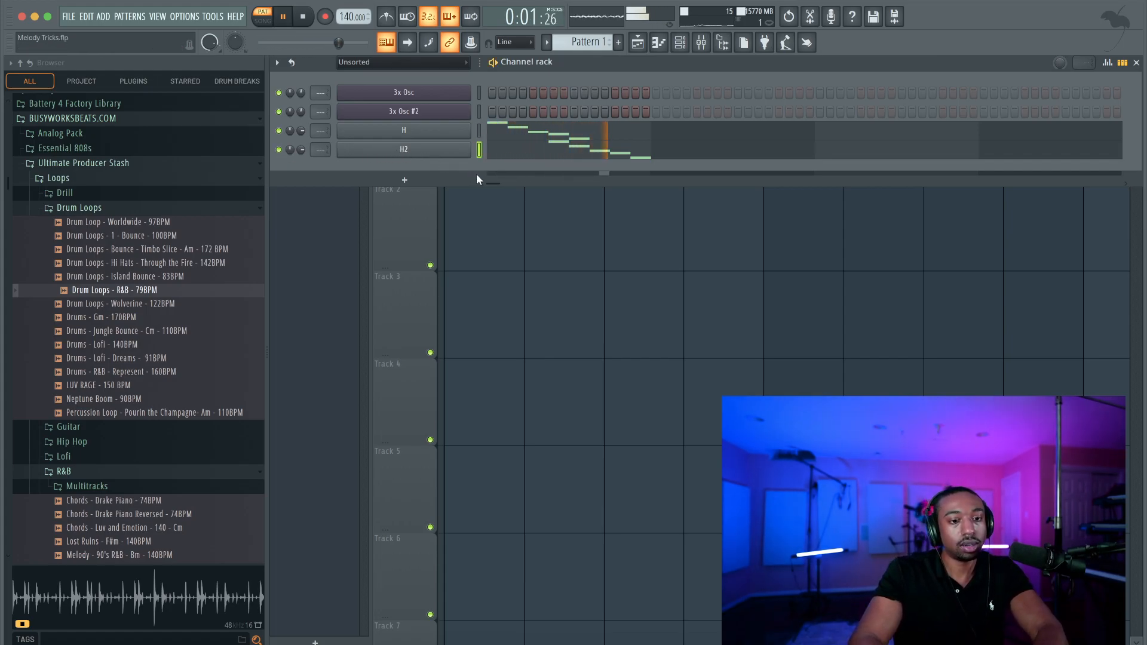
key(space)
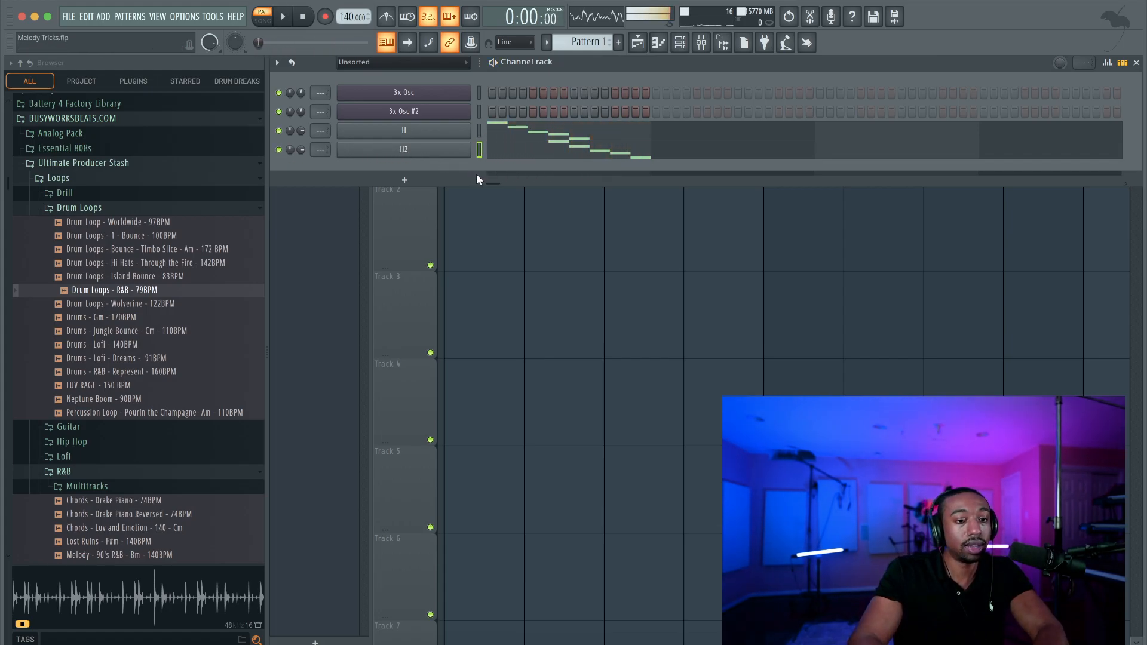
click(526, 157)
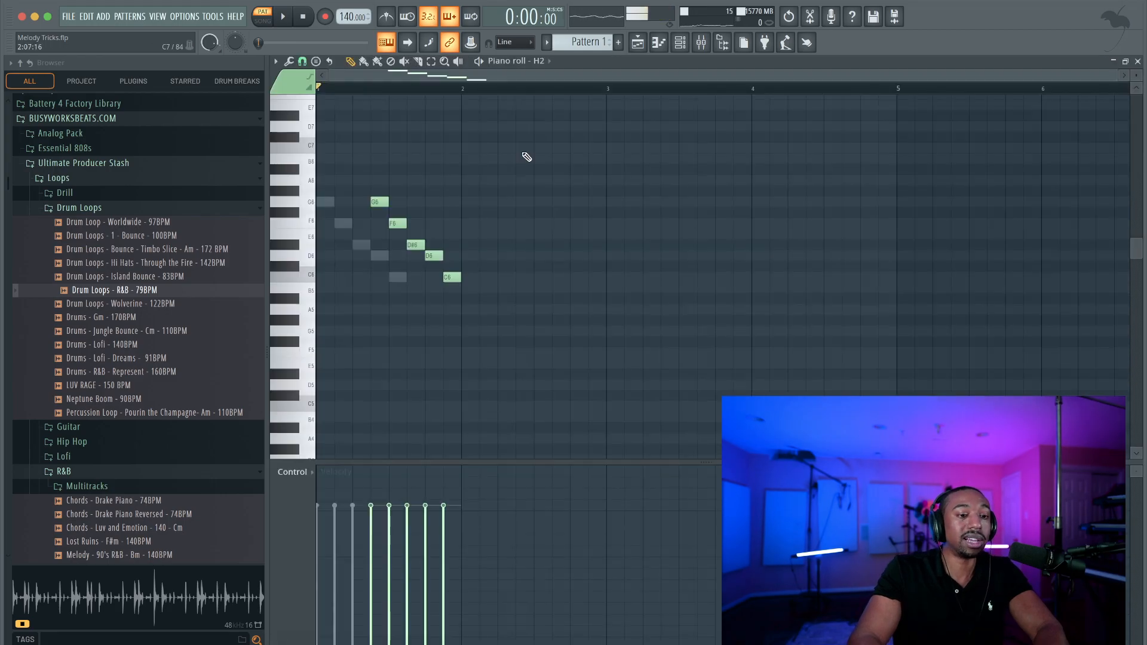
click(292, 62)
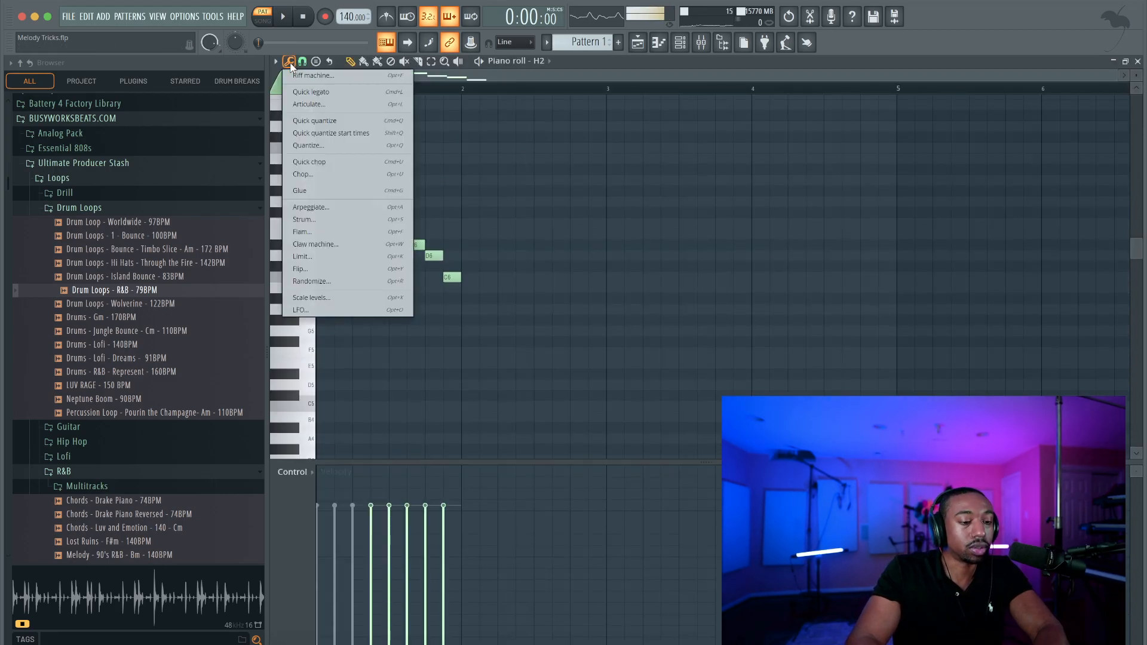
click(323, 270)
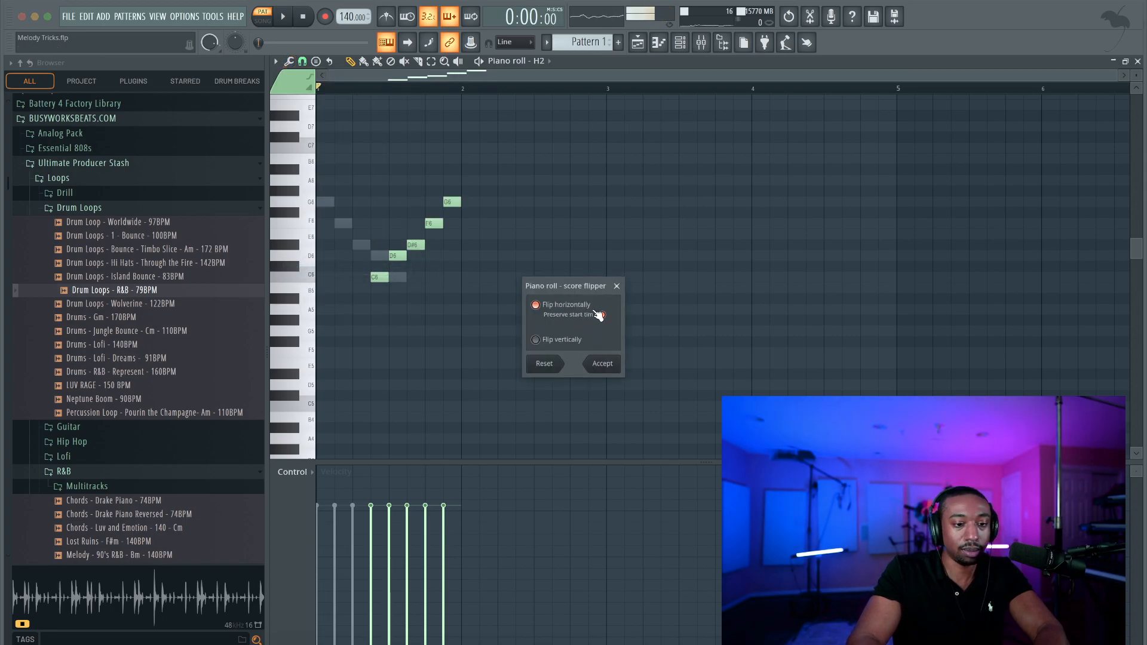
click(602, 368)
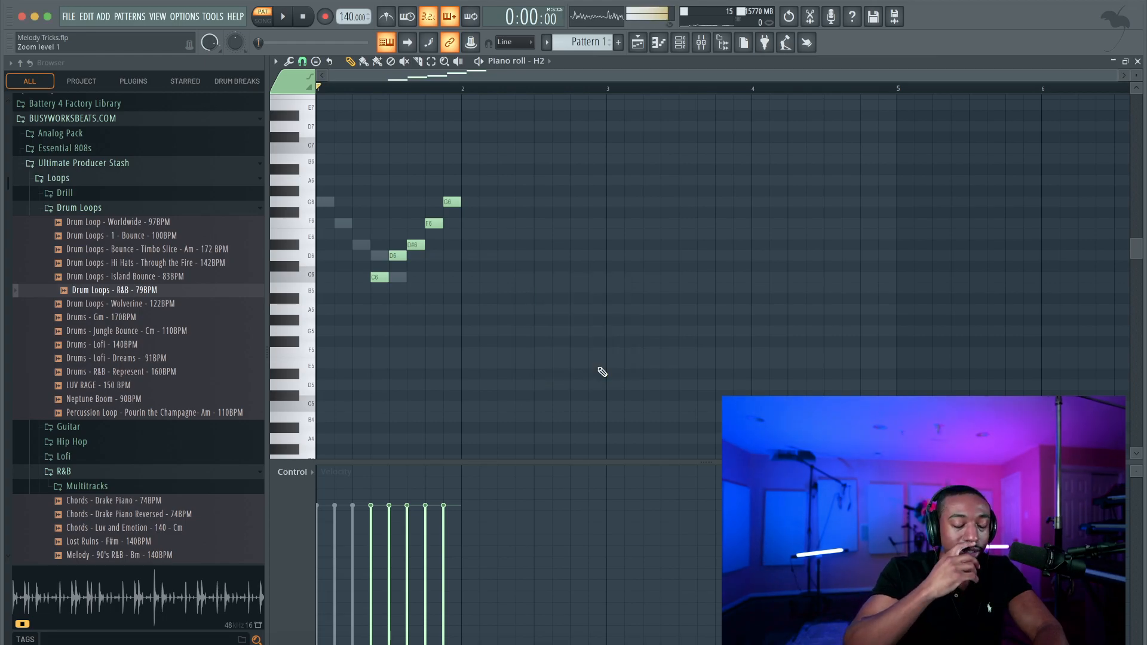
- Play back the flipped H2 melody together with channel H and compare both note patterns
key(space)
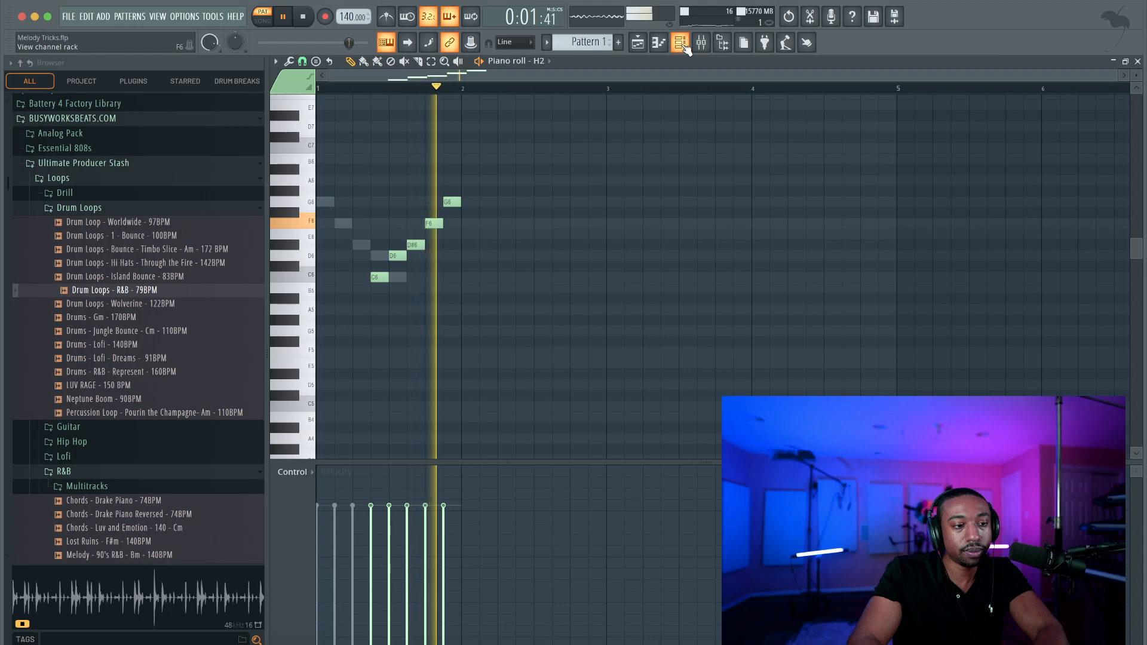
key(space)
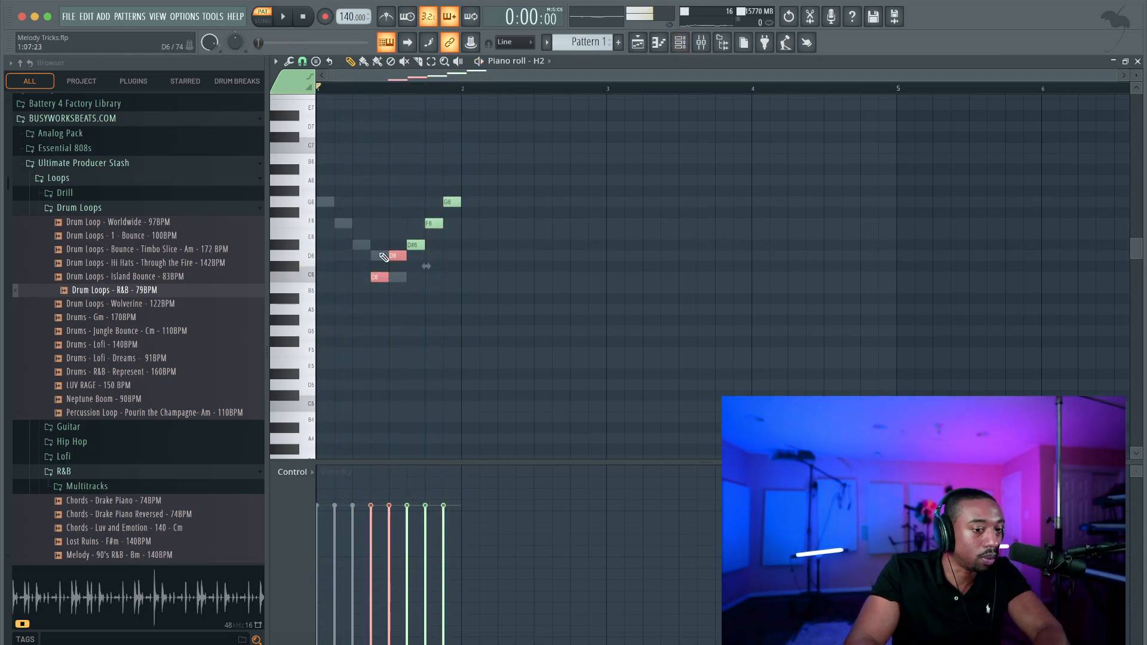
key(space)
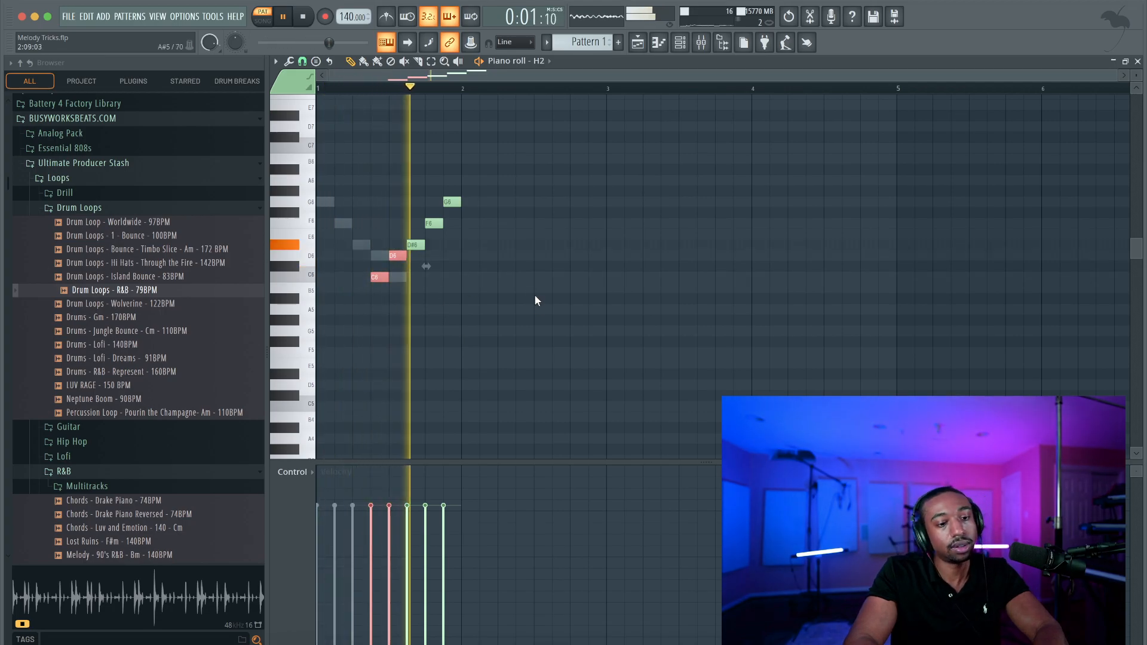
click(685, 48)
key(space)
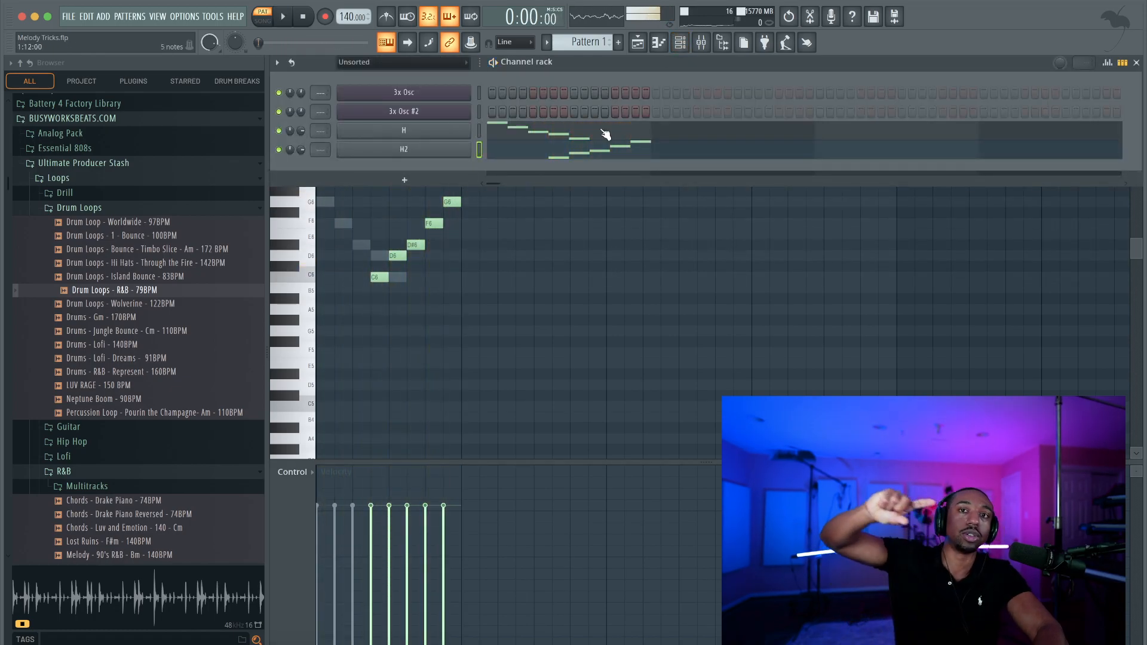
click(604, 146)
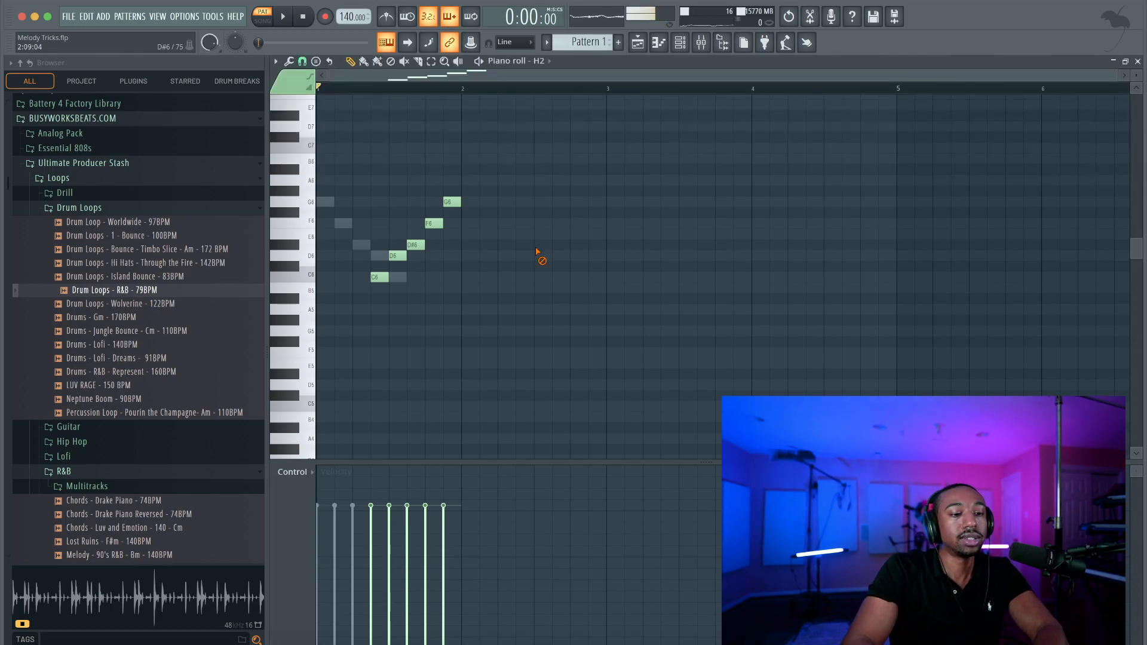
click(682, 48)
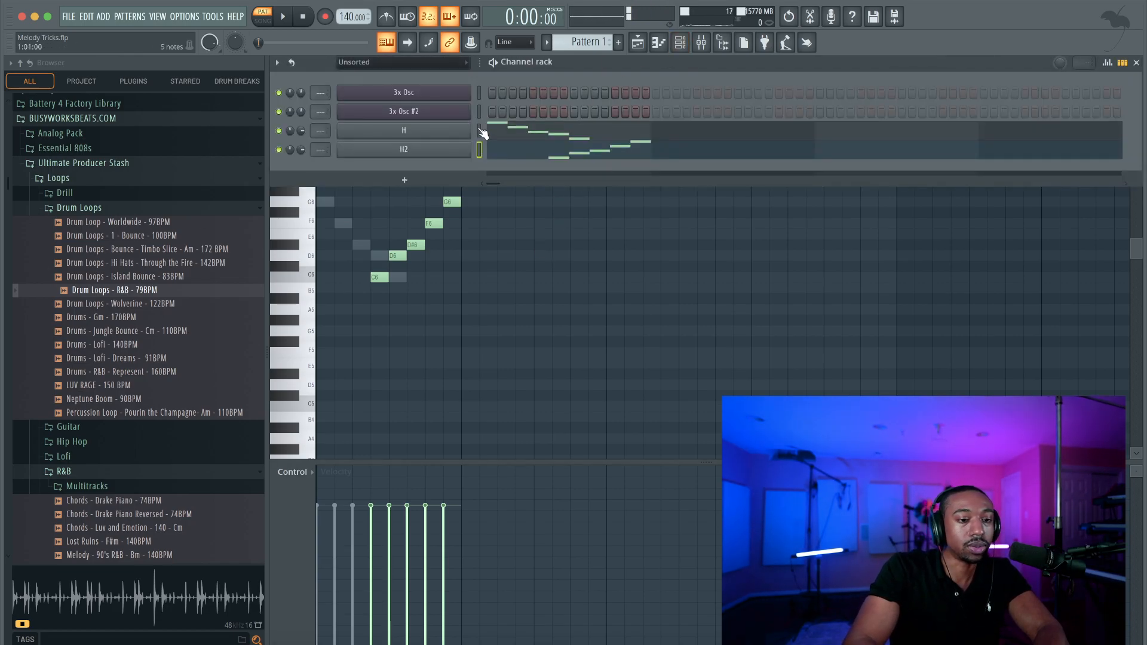
- Import the MIDI file "Chords and Melody - Piano - Bminor.mid" into channel H and audition it
click(461, 133)
click(569, 37)
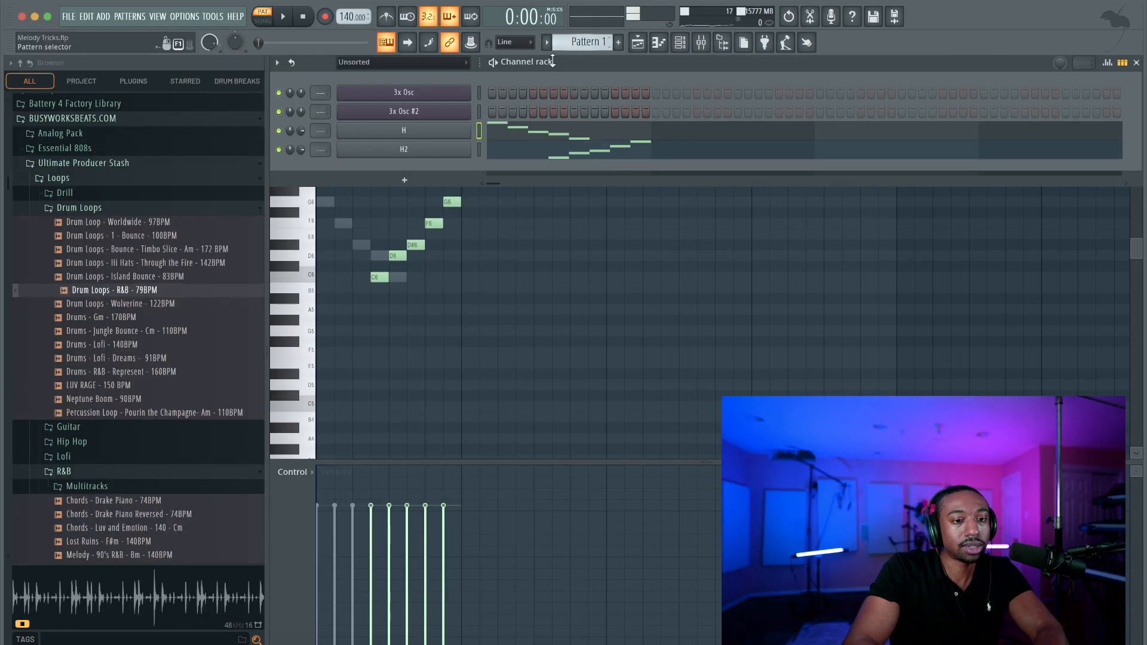
click(504, 131)
click(276, 61)
mouse_move(295, 78)
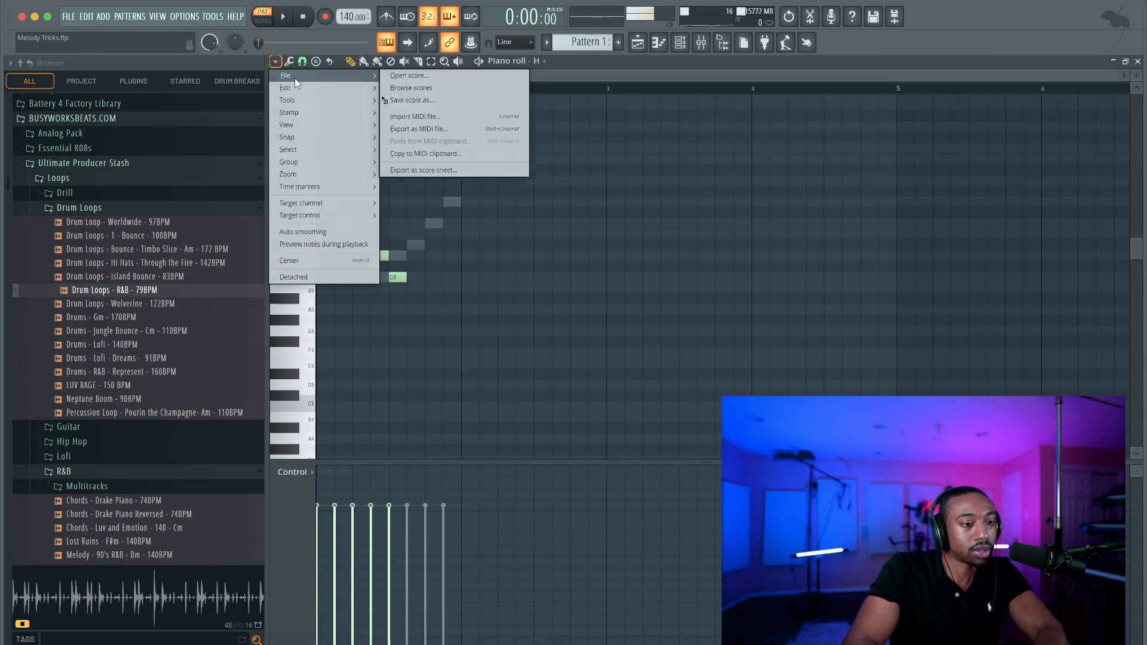
click(426, 116)
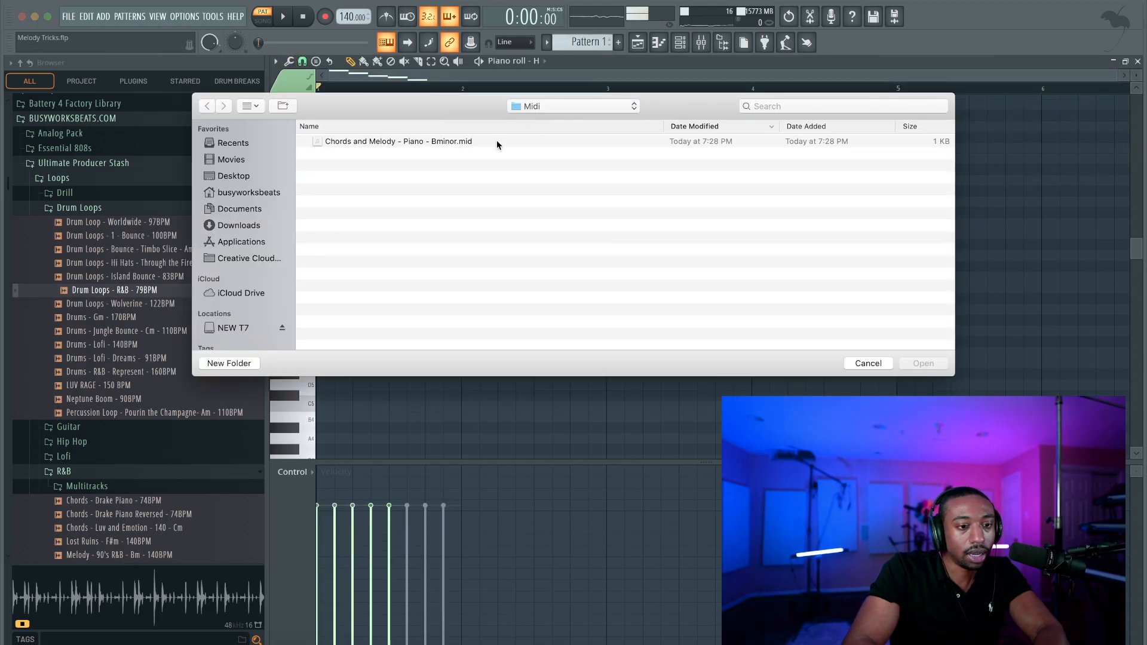
click(490, 144)
click(920, 363)
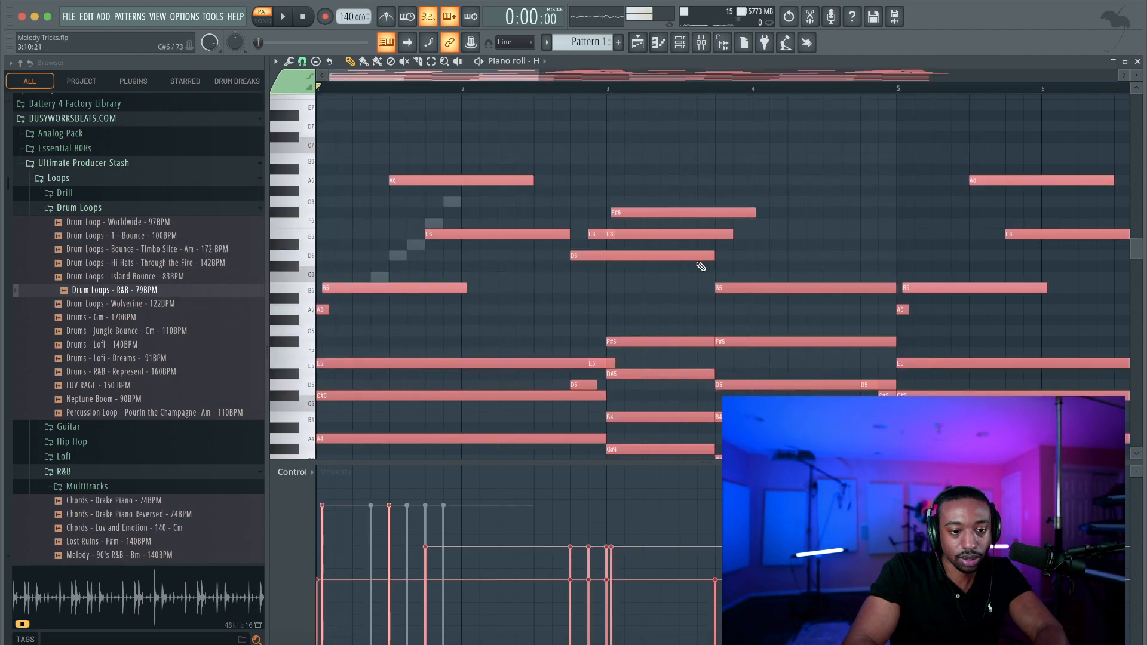
key(space)
click(683, 43)
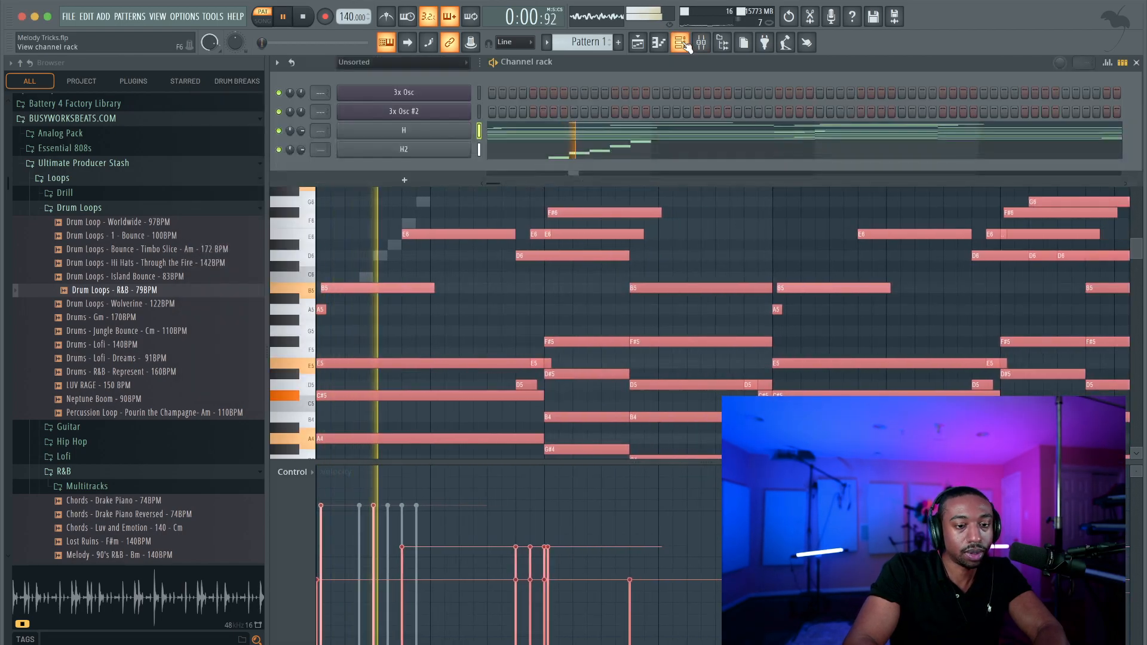
key(space)
- Copy channel H's imported notes into channel H2 and delay the copy by six steps
click(480, 132)
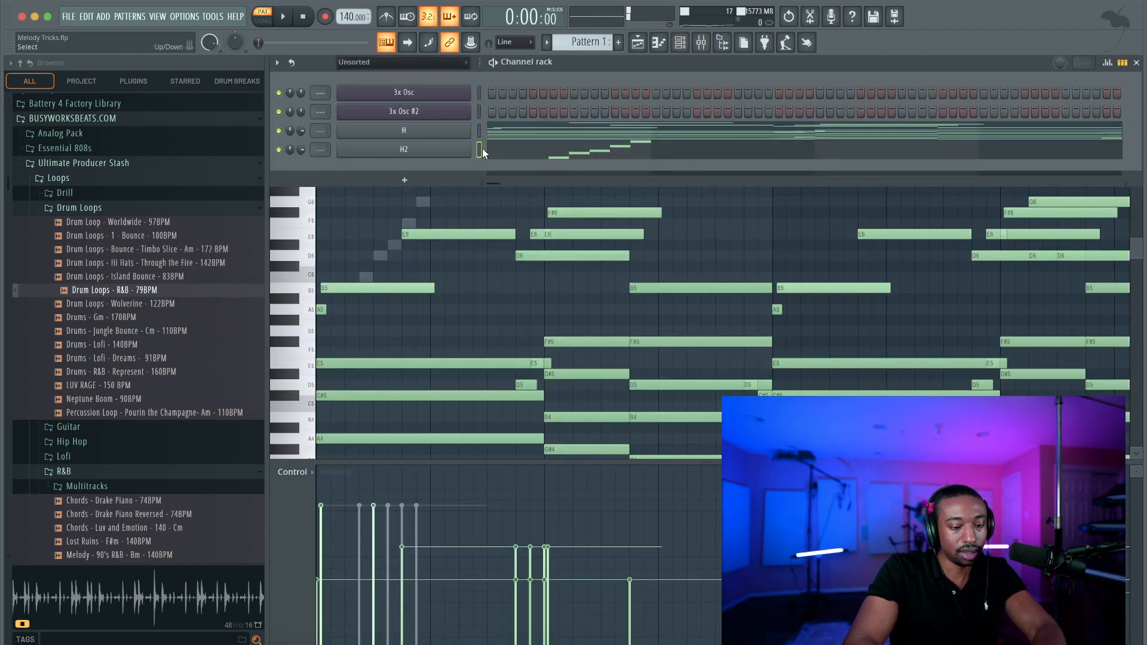
key(ctrl+v)
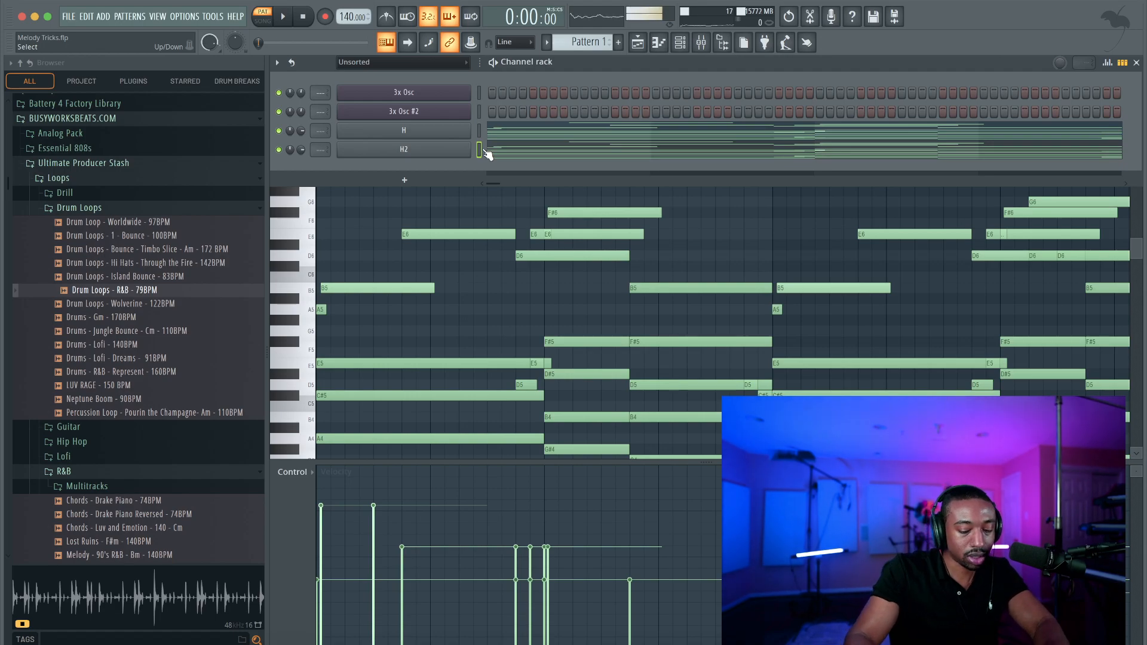
scroll(488, 155, down, 6)
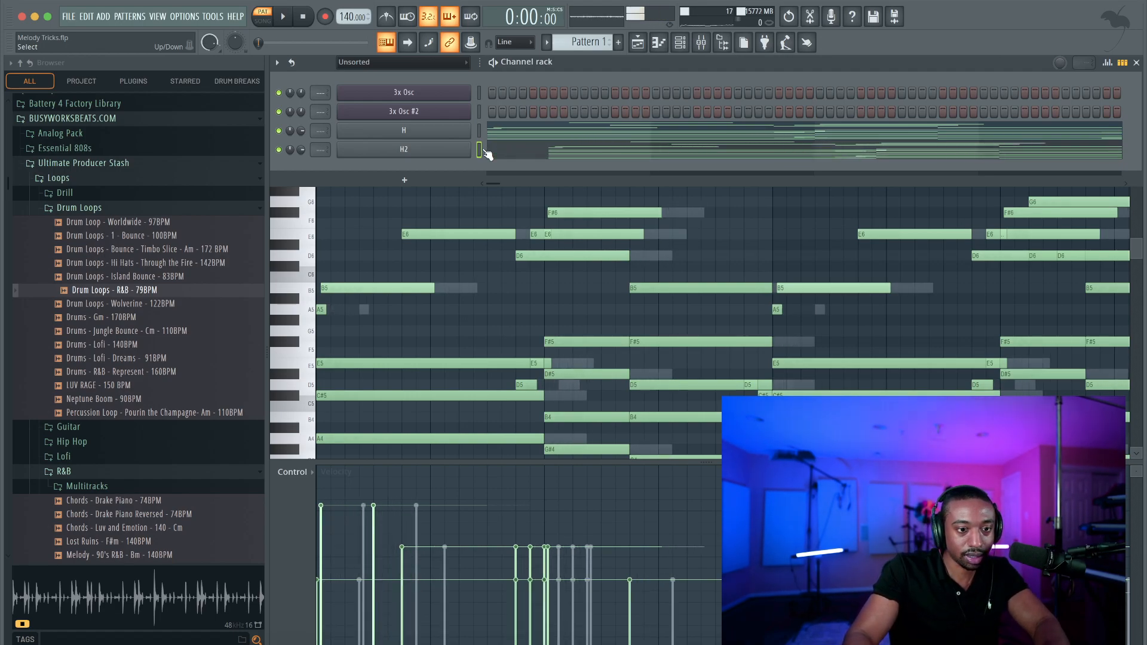
- Flip the copied chords and melody in channel H2 horizontally with the score flipper
click(489, 154)
scroll(544, 186, down, 3)
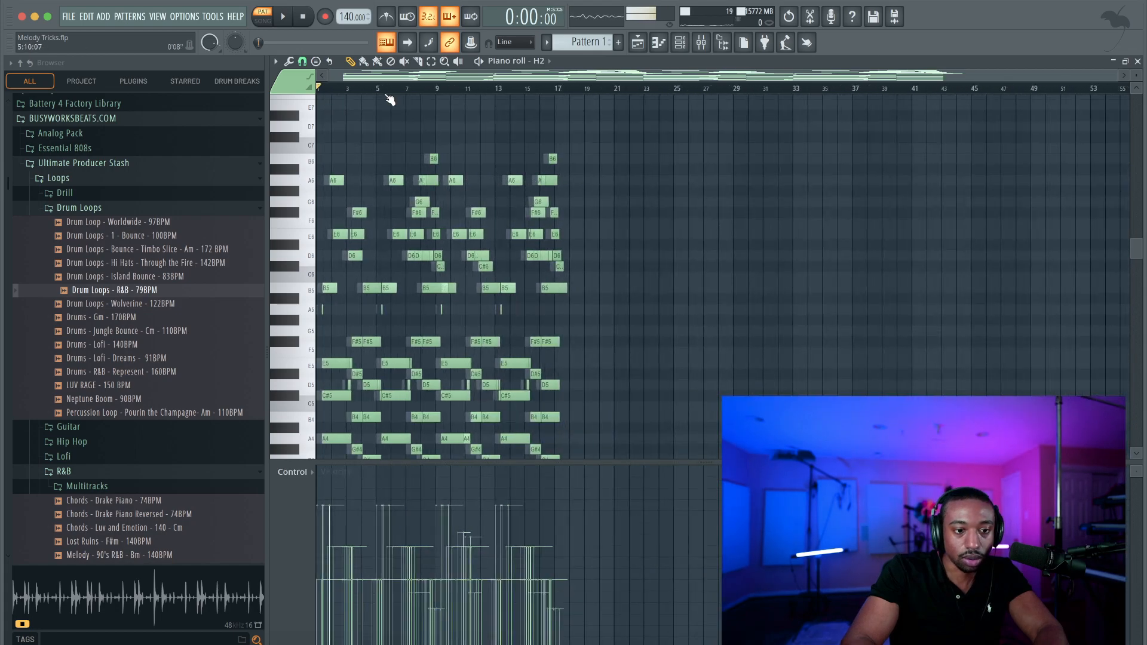
scroll(389, 97, up, 5)
scroll(394, 125, down, 1)
scroll(393, 124, down, 4)
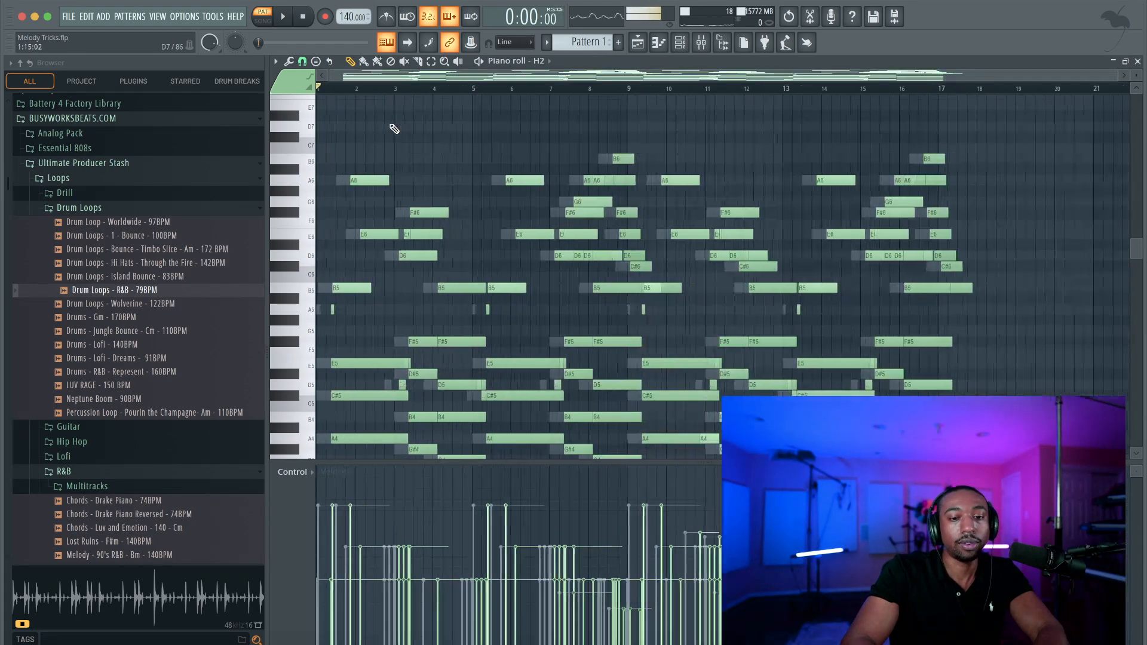
click(290, 62)
click(315, 269)
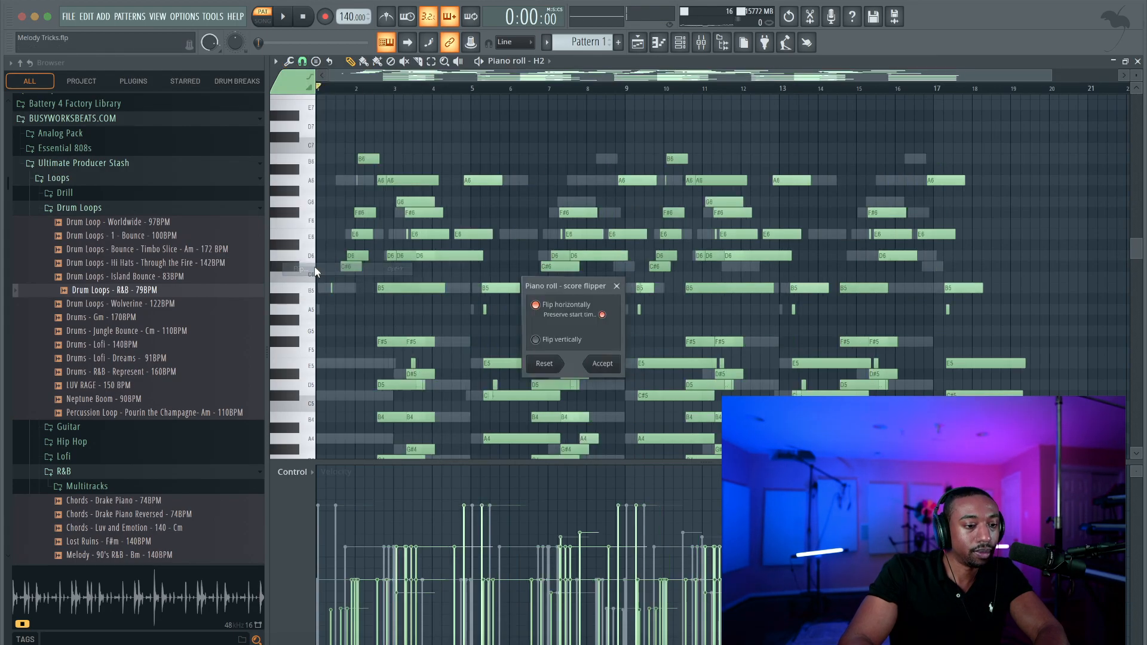
click(603, 364)
- Play back the layered pattern while adjusting the volumes of channels H and H2, bringing H2 to 90%
key(space)
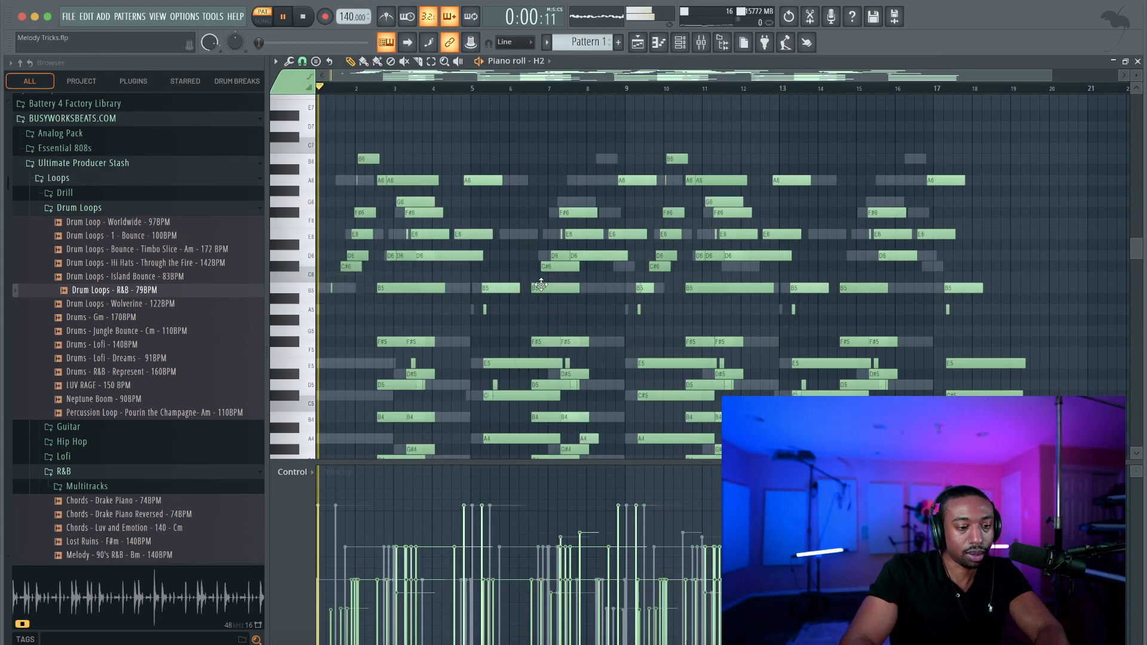
key(F6)
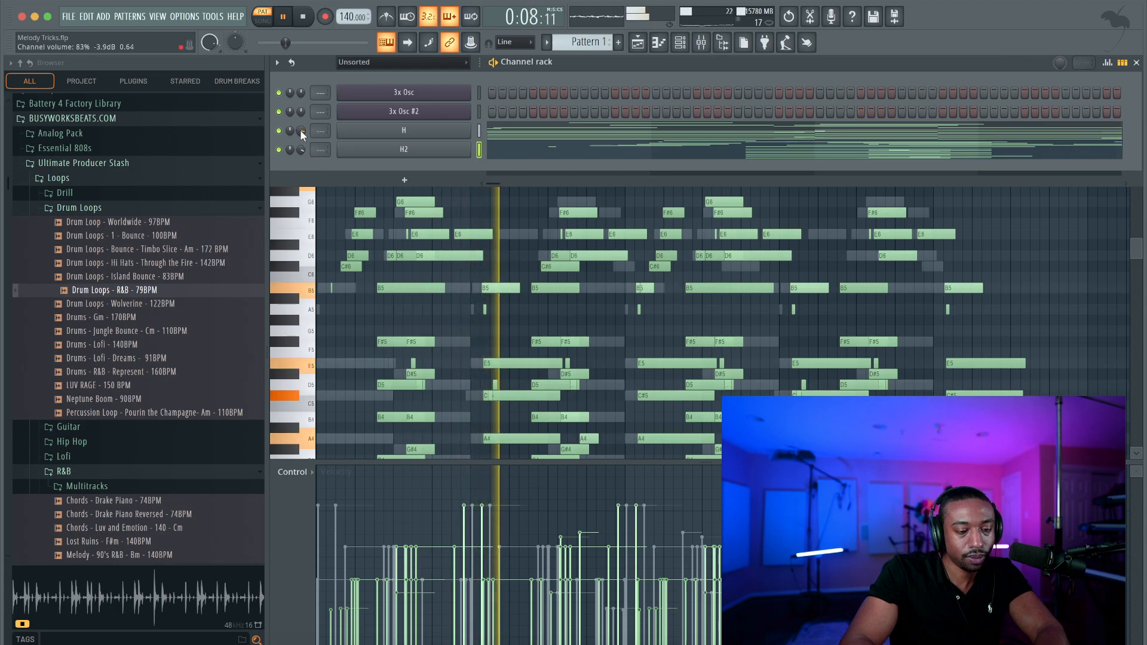
scroll(302, 149, up, 3)
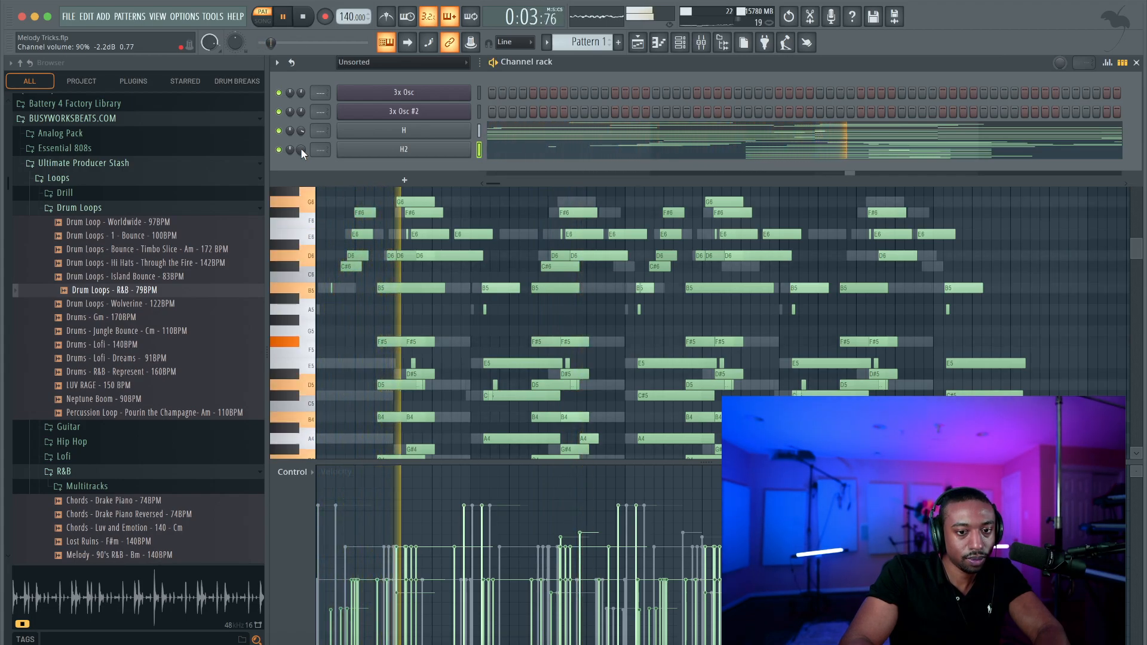
key(space)
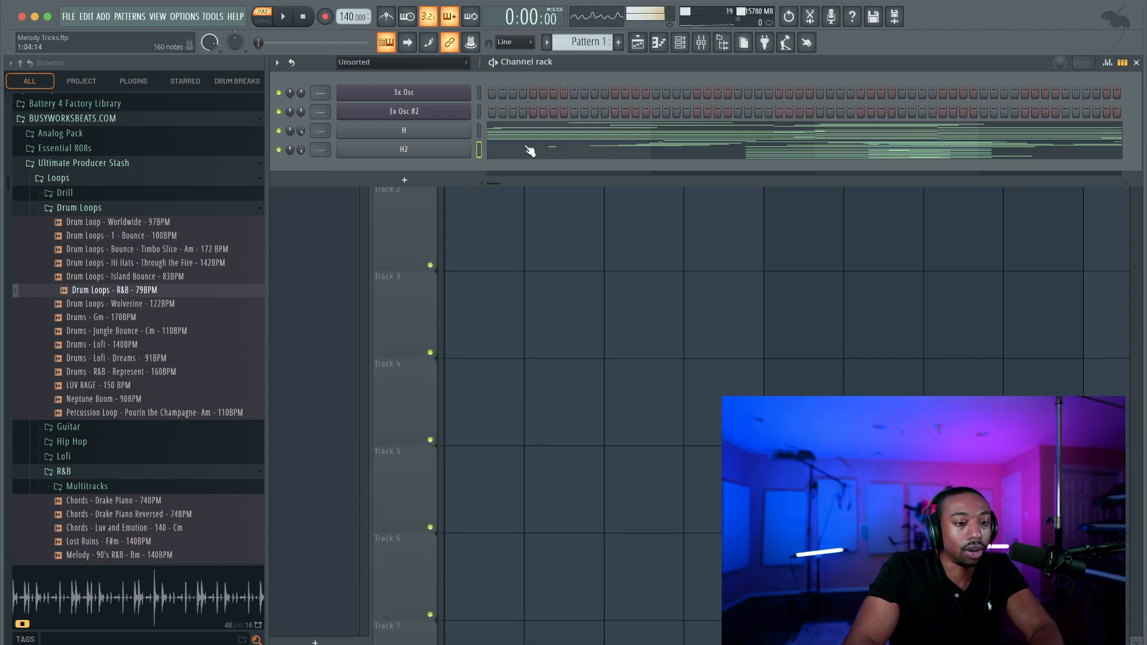
- Delete the low chord notes F#5, D5, B4, G4, E4 and C4 that start late in bar 2 of channel H2
click(530, 152)
scroll(415, 247, down, 4)
ctrl+scroll(340, 257, up, 3)
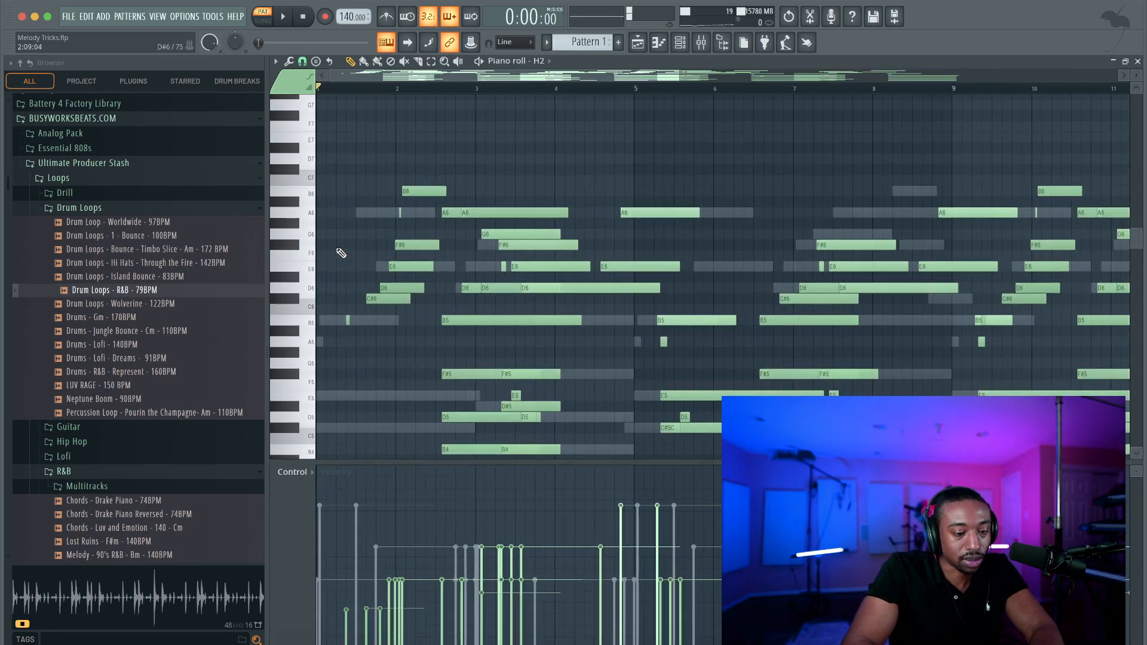
scroll(384, 287, down, 2)
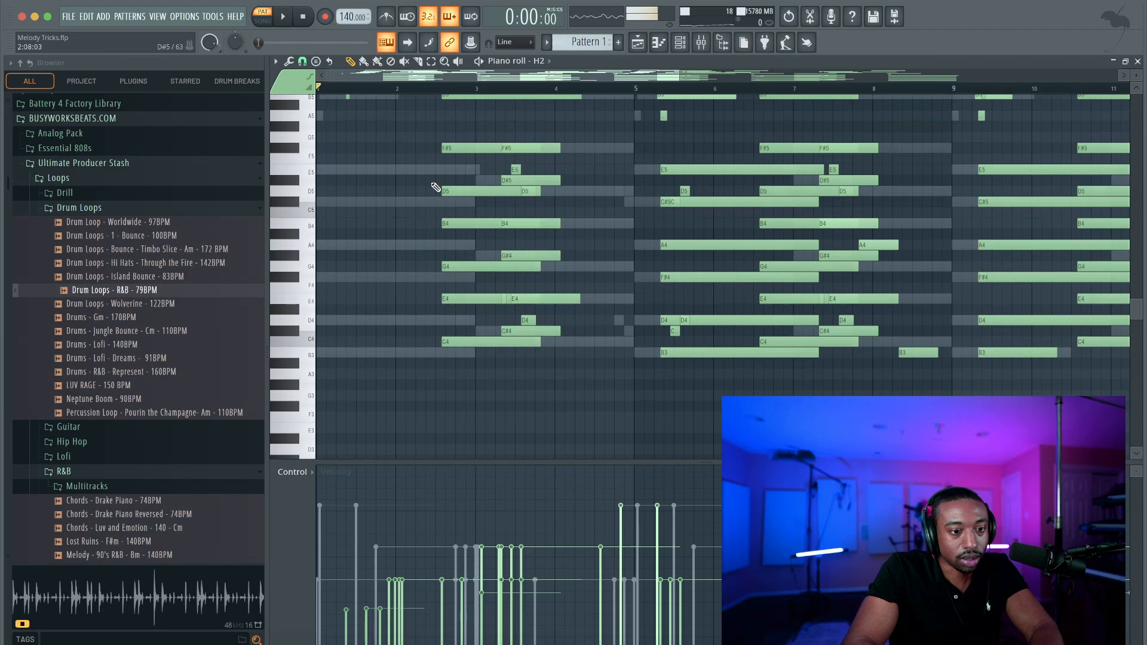
drag(452, 188, 449, 345)
key(Delete)
- Audition channel H2 and delete the low chord notes F#5, D#5, B4, G#4, E4 and C#4 in bar 3
key(space)
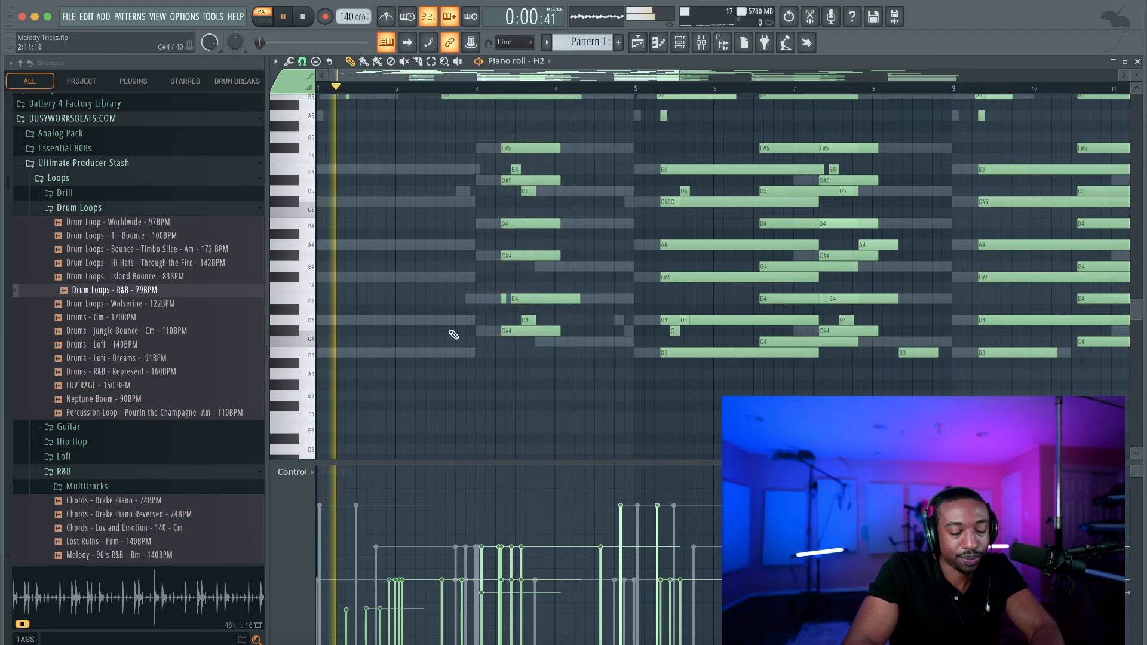
scroll(454, 326, up, 5)
scroll(473, 258, down, 4)
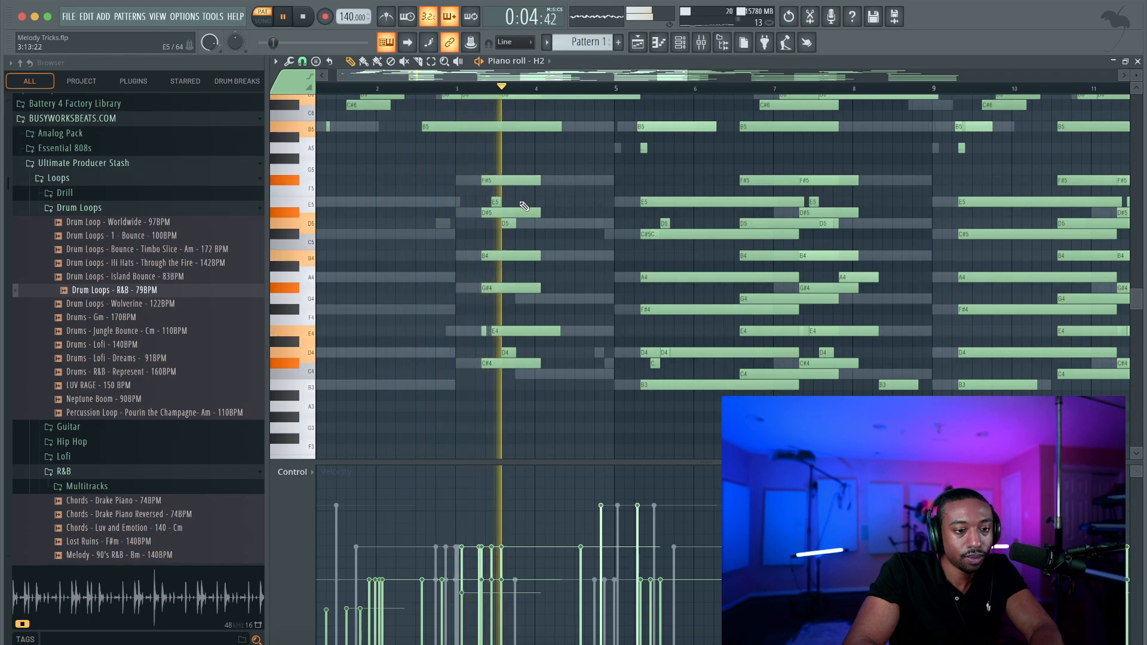
drag(531, 176, 530, 366)
key(Delete)
- Play back the thinned-out pattern and review the remaining H2 notes in the piano roll
key(space)
key(space)
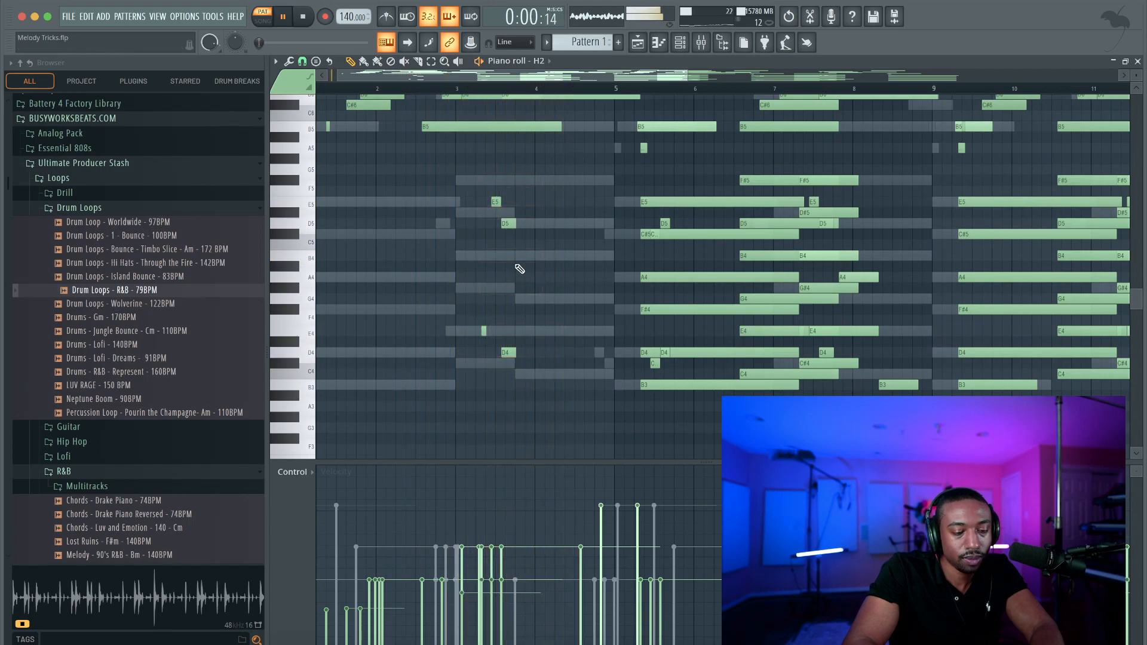
scroll(533, 235, up, 1)
scroll(533, 235, up, 1)
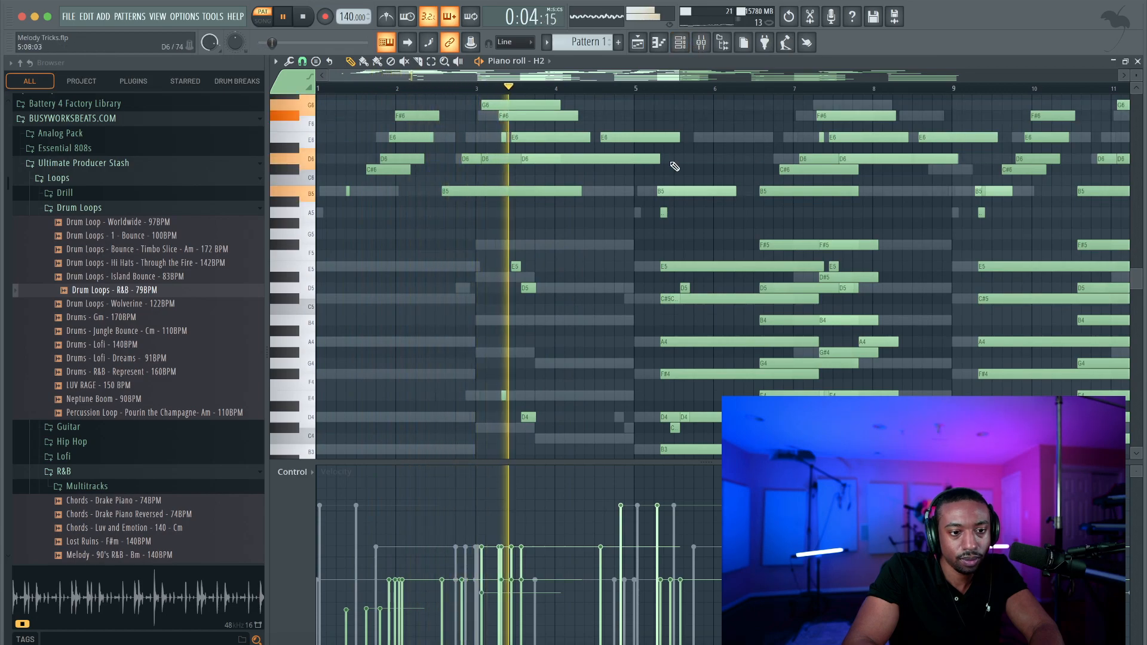
key(space)
click(680, 43)
click(541, 149)
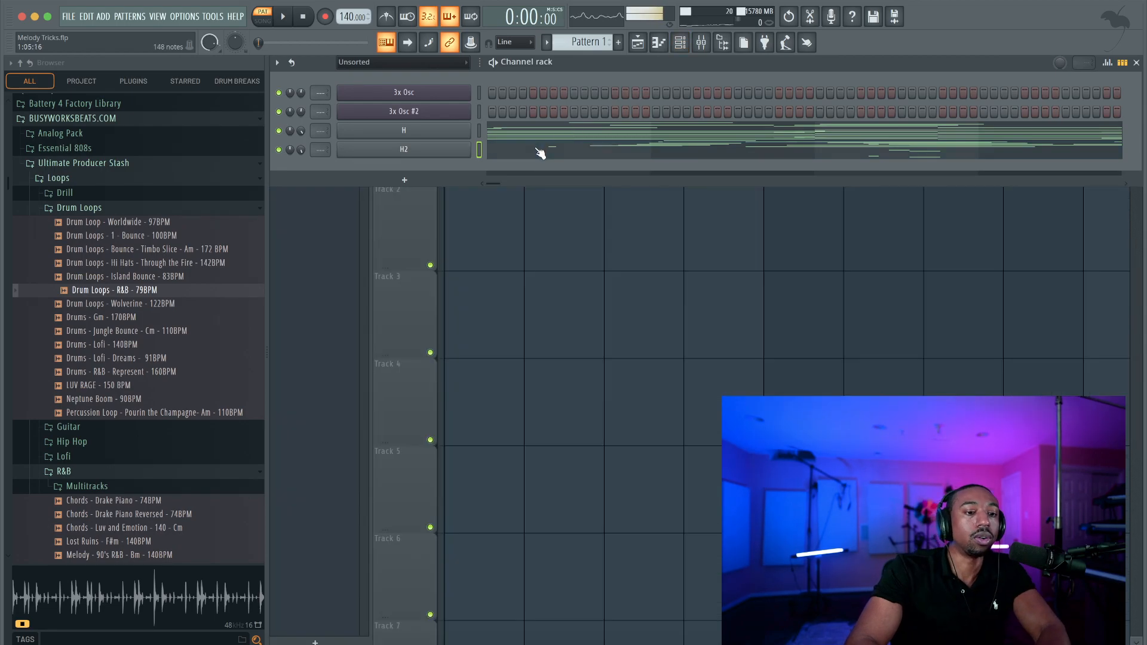
scroll(539, 153, up, 3)
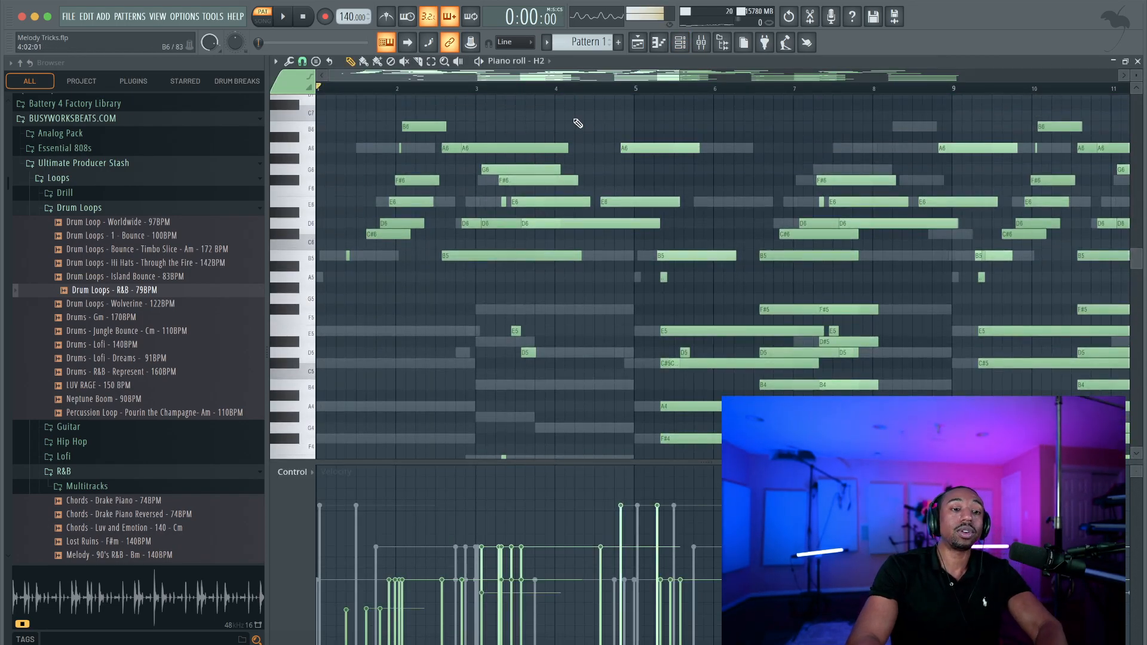
- Play back the layered pattern several times from the channel rack and set channel H2's volume to 100%
click(681, 43)
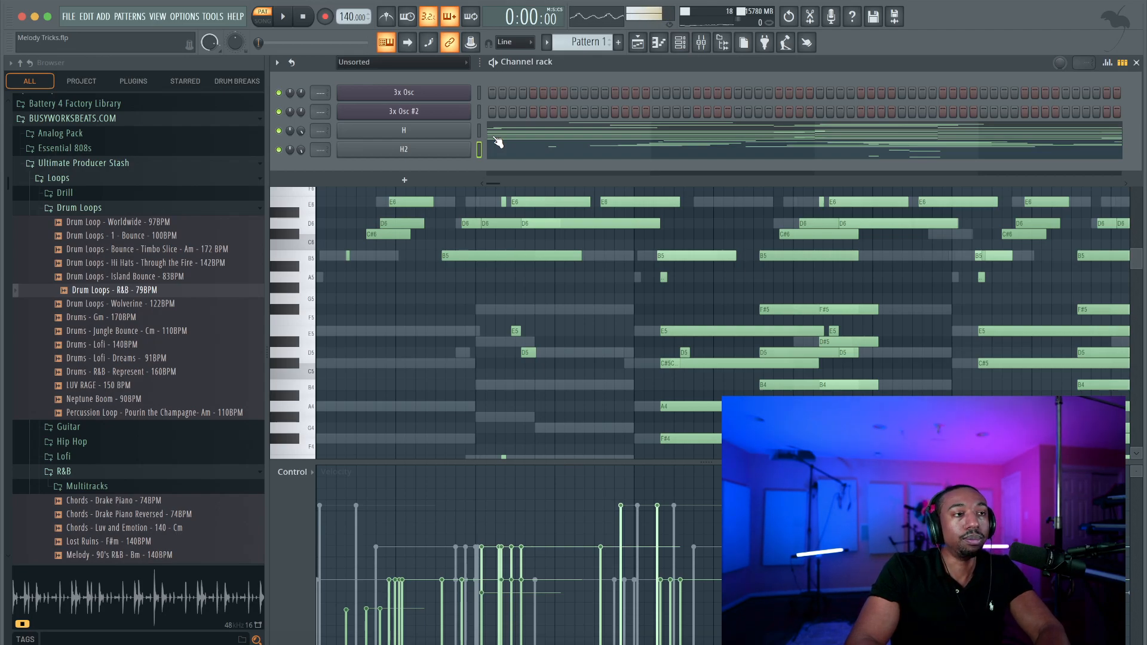
key(space)
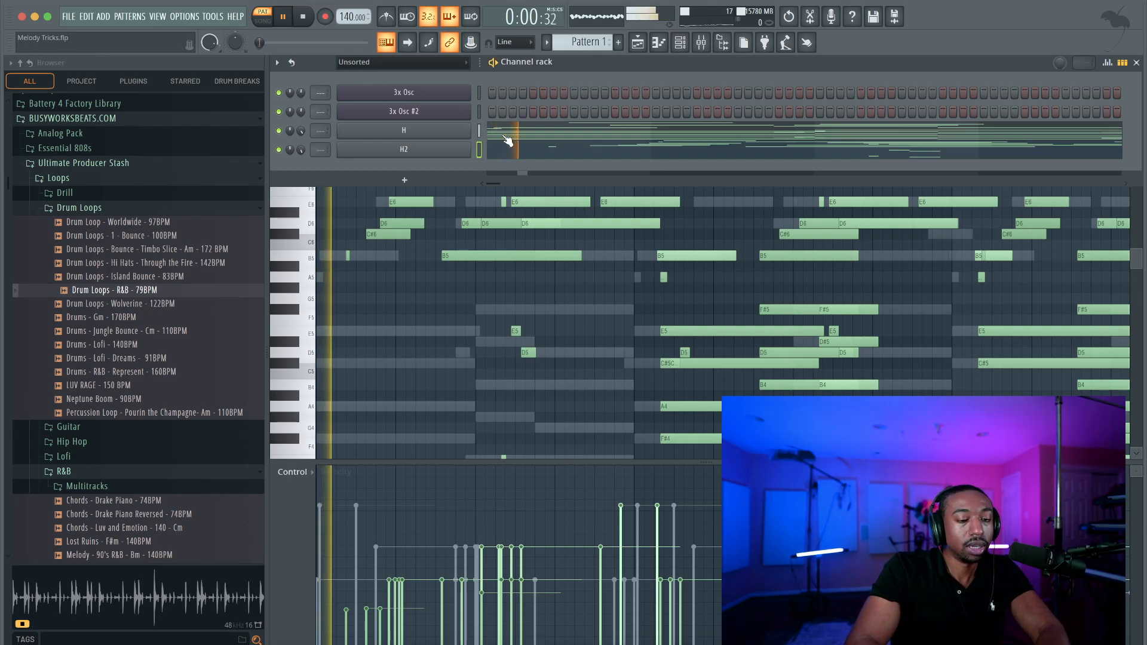
key(space)
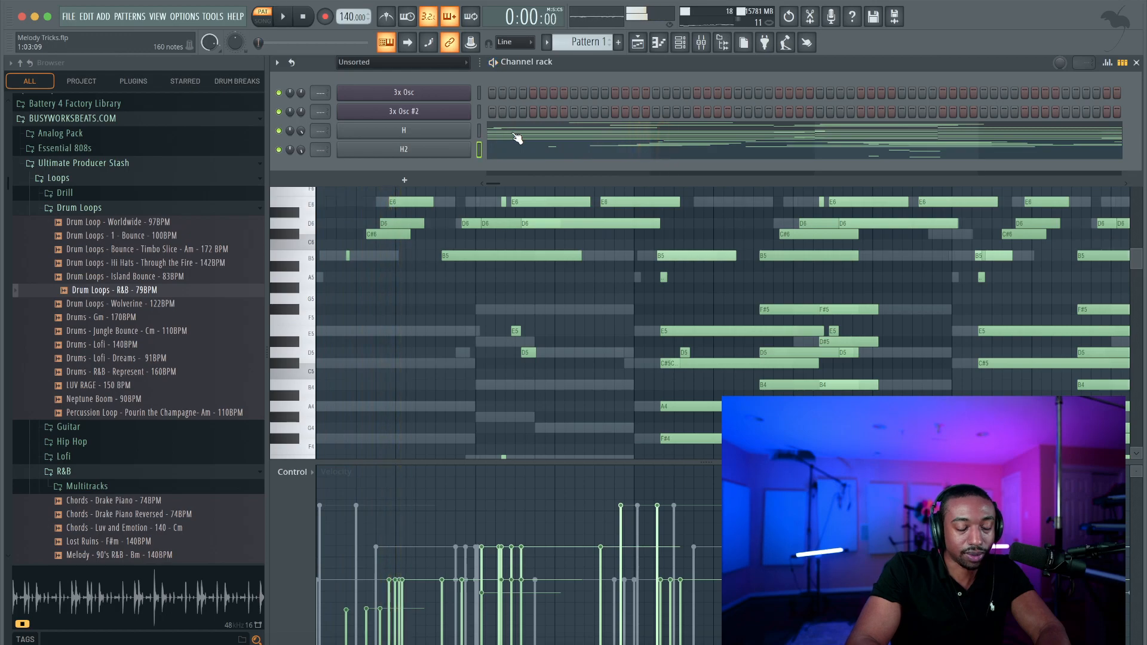
key(space)
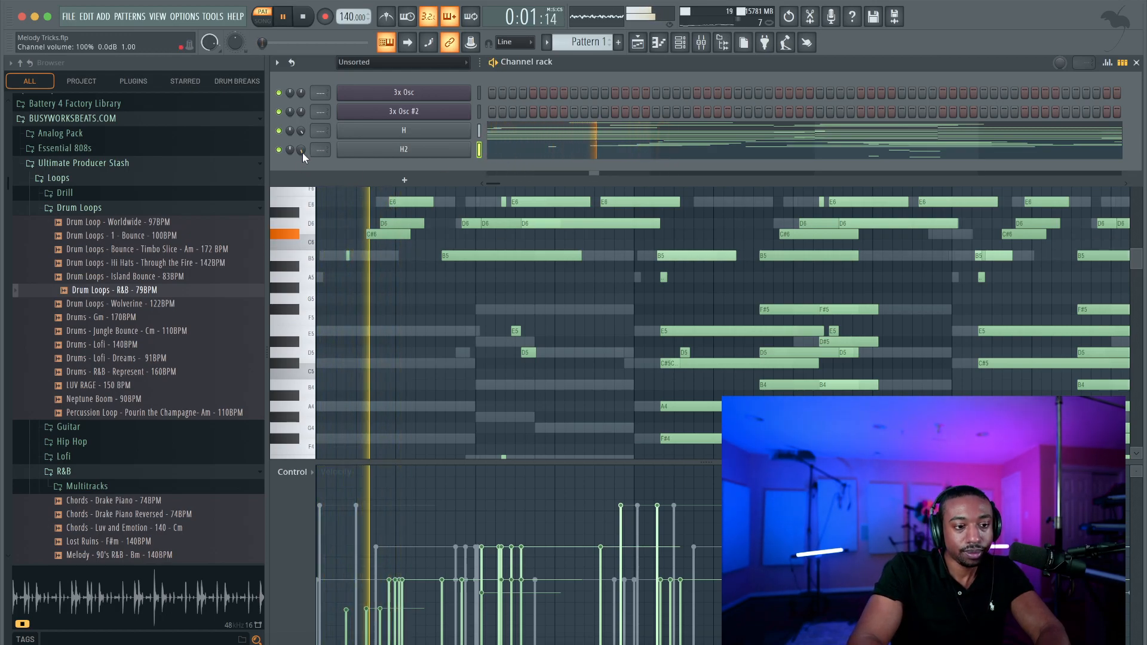
key(space)
key(space)
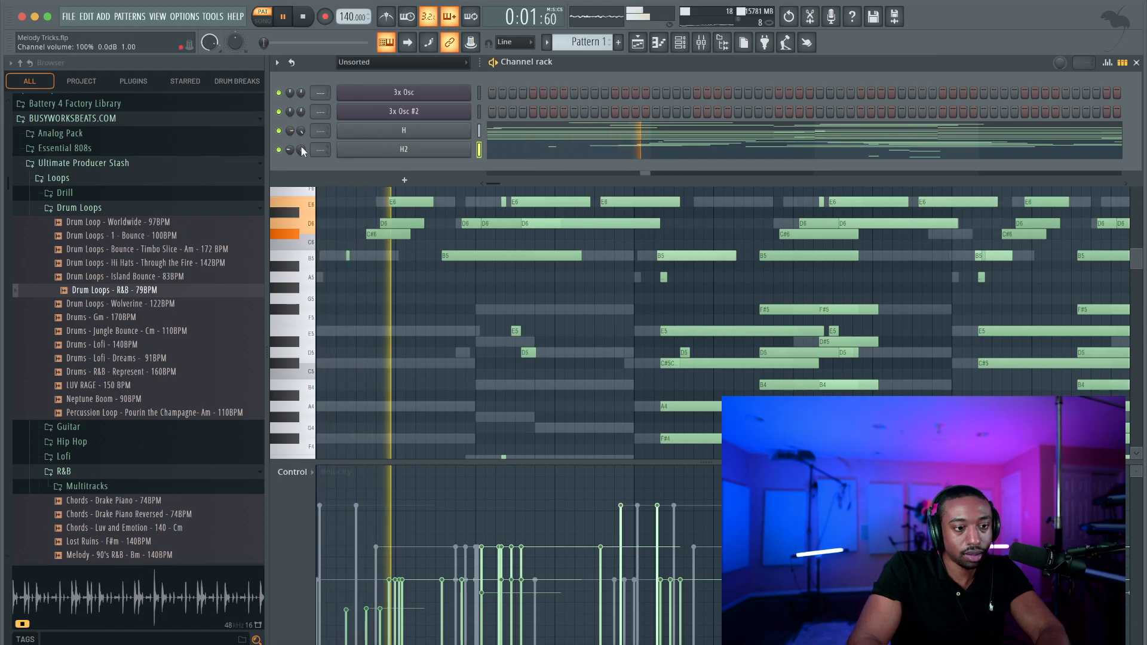
- Loop bars 1 to 4 in the piano roll of channel H2 and listen to the counter-melody
click(569, 291)
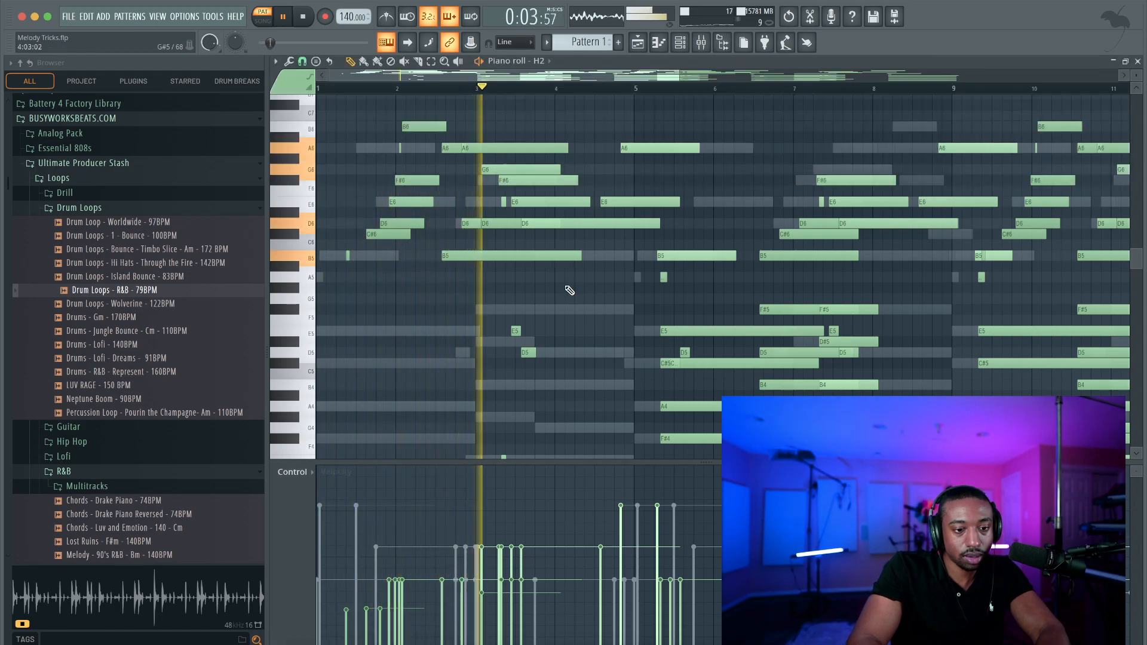
scroll(569, 290, down, 2)
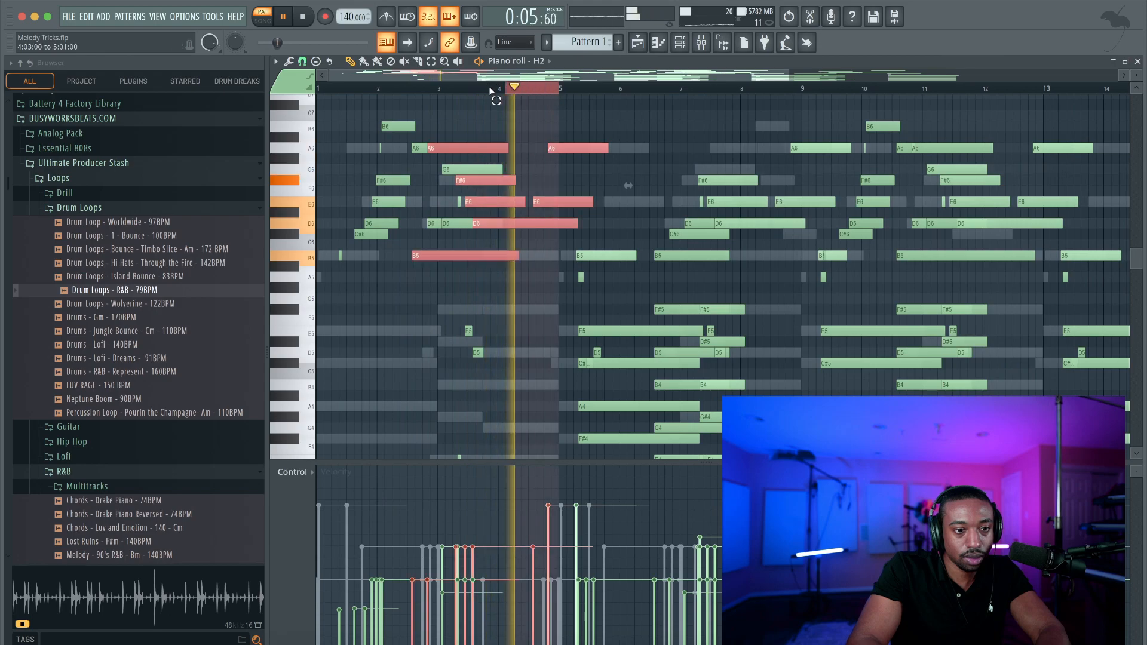
key(space)
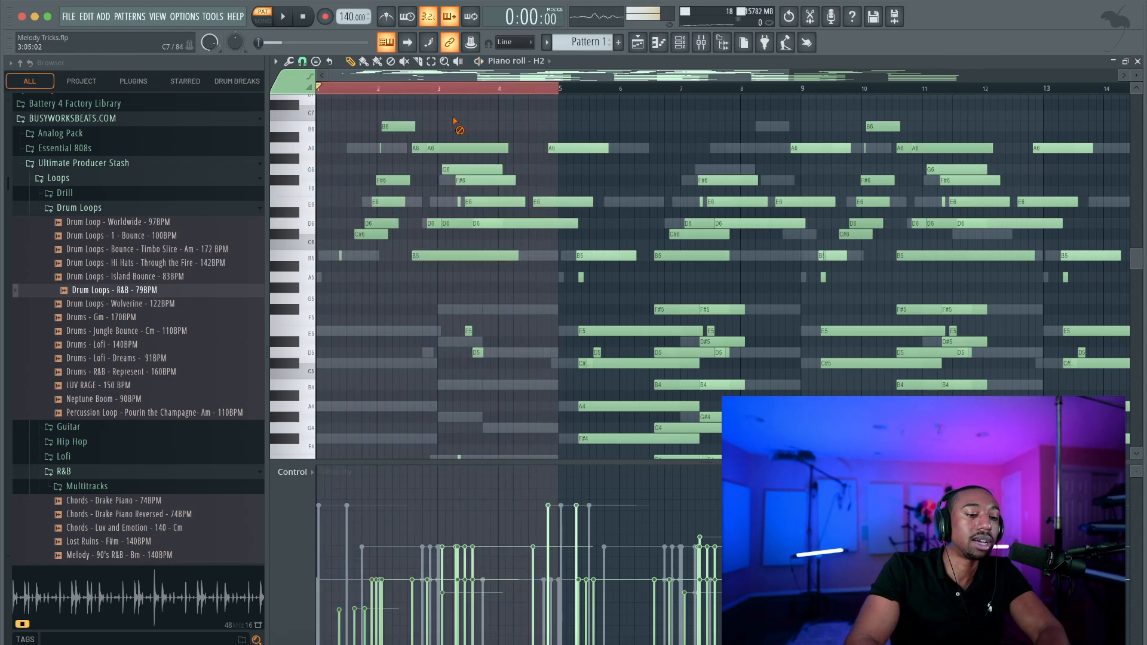
key(space)
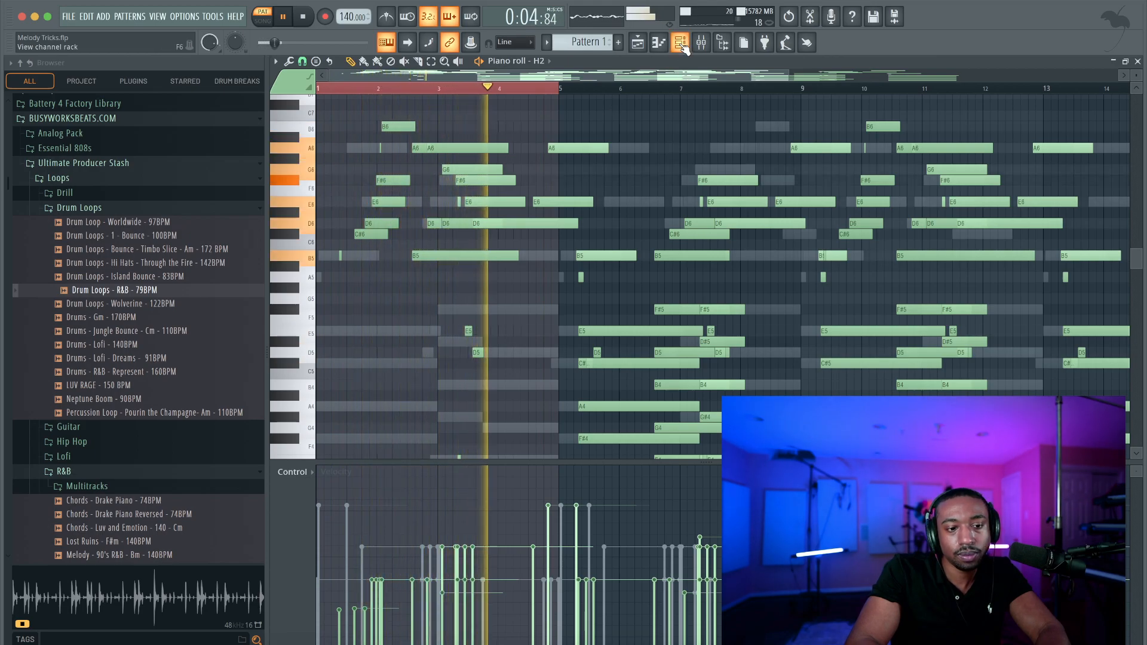
key(space)
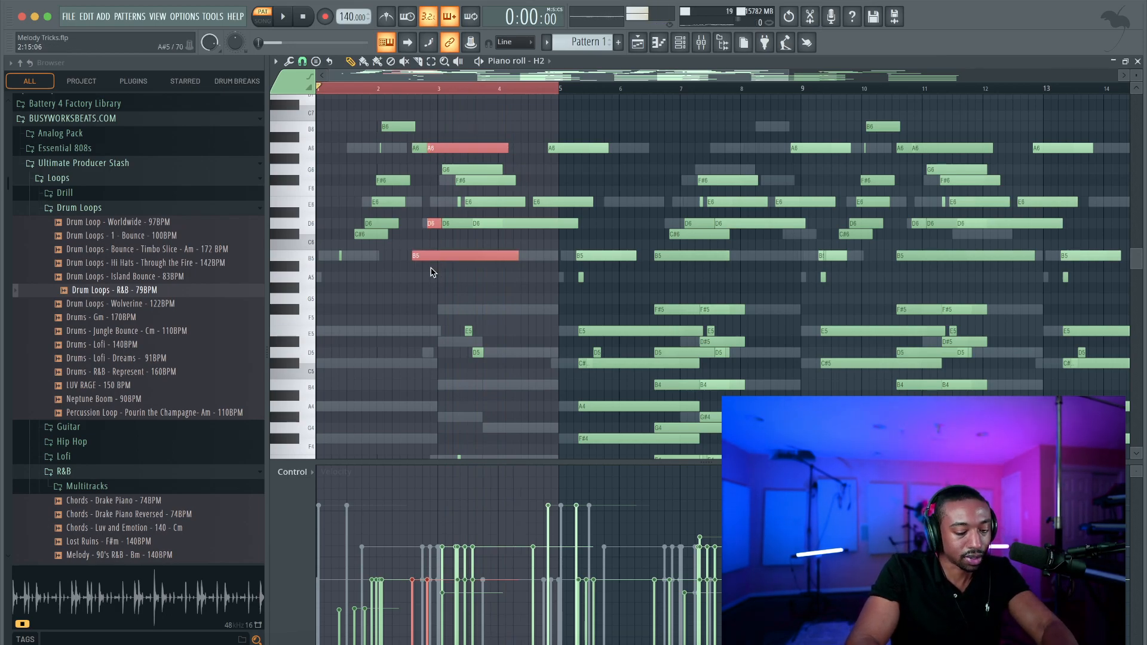
- Strum the A6, D6 and B5 chord late in bar 2 of channel H2 and compare it with the unstrummed version
key(alt+s)
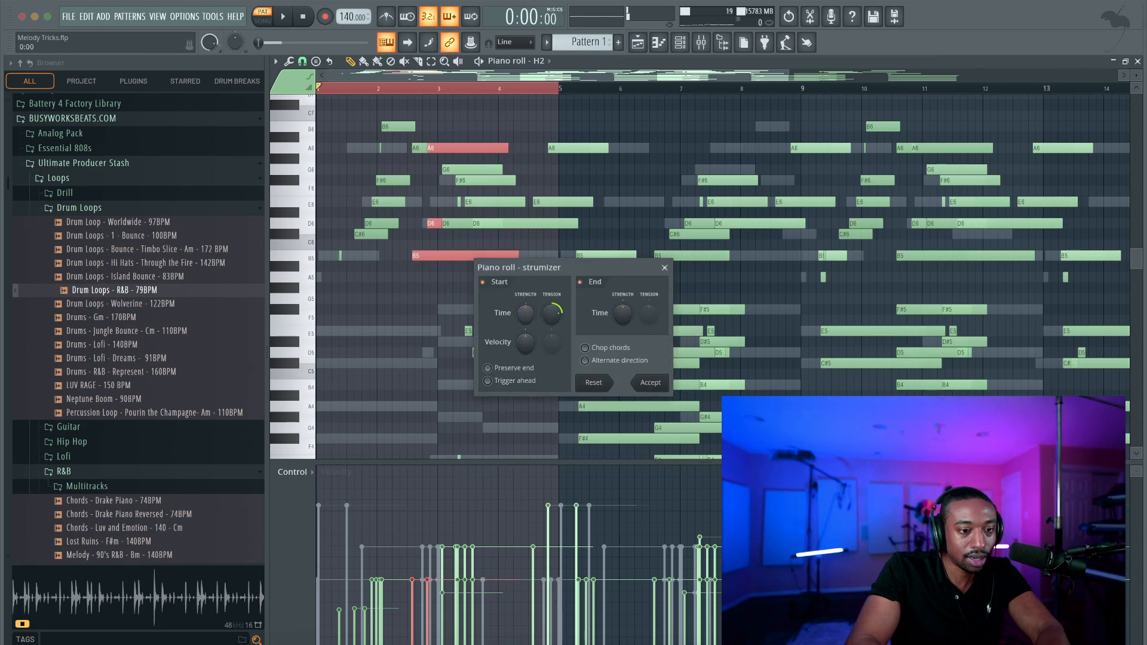
key(space)
click(651, 383)
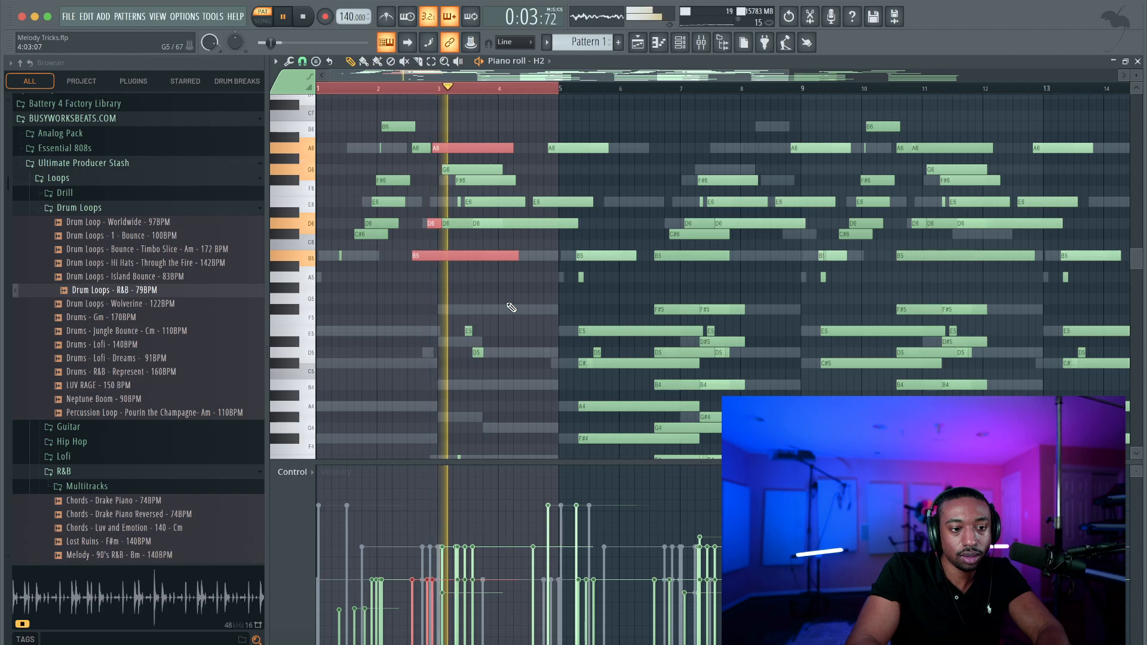
key(ctrl+z)
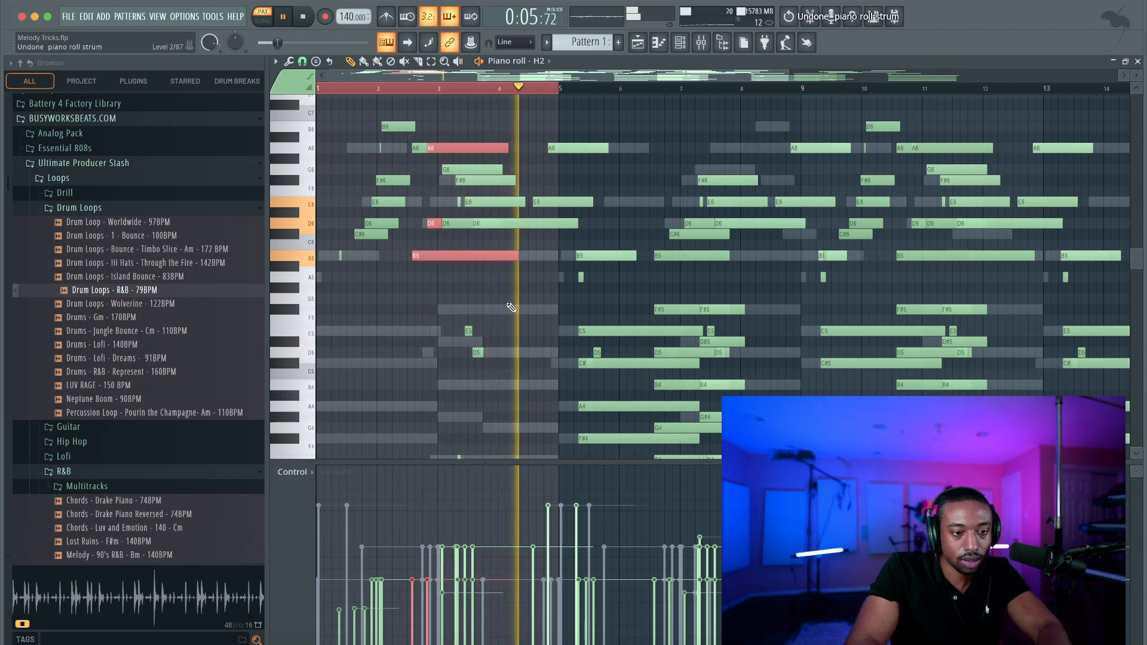
key(ctrl+z)
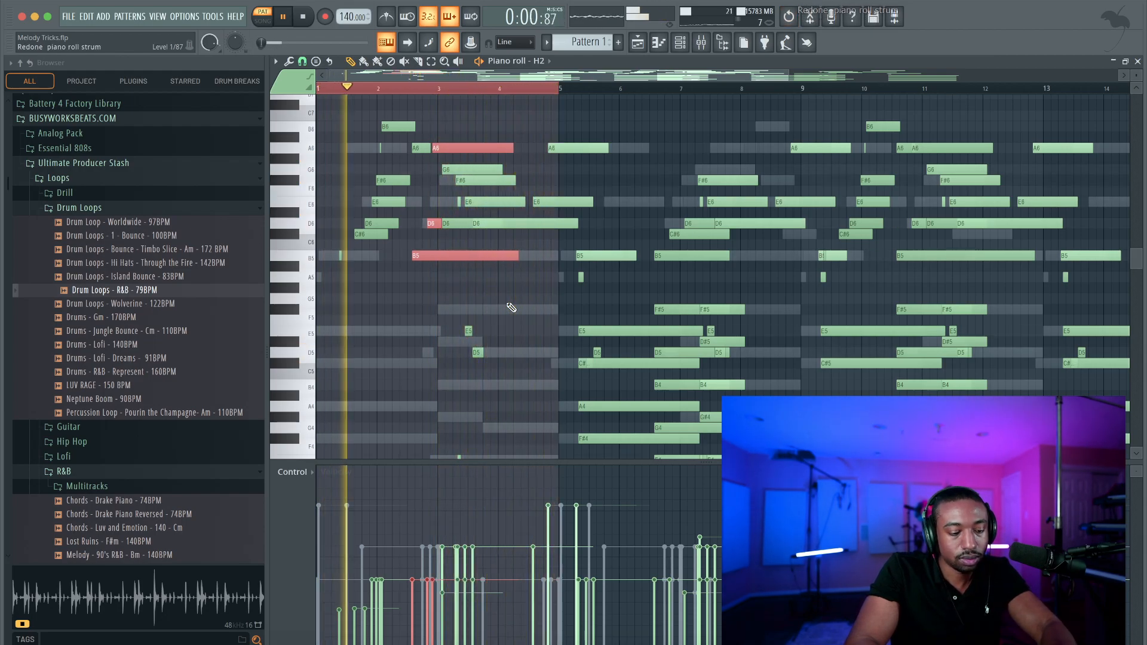
- Clear the time selection and play back the pattern with the strummed chord
key(F7)
click(603, 148)
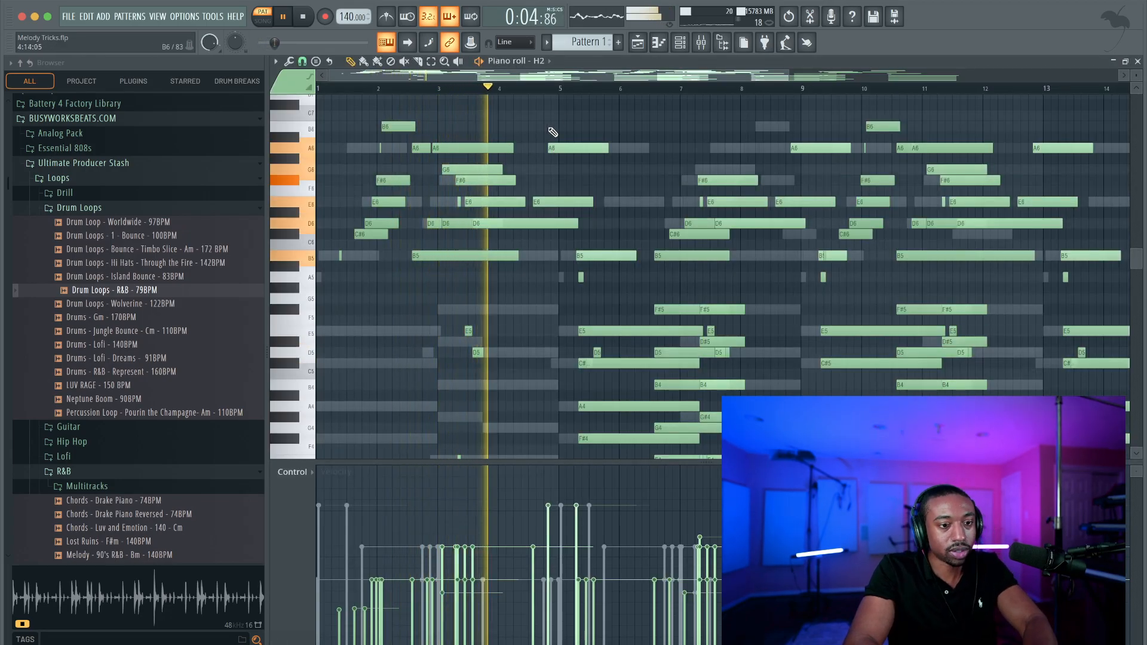
key(F7)
key(space)
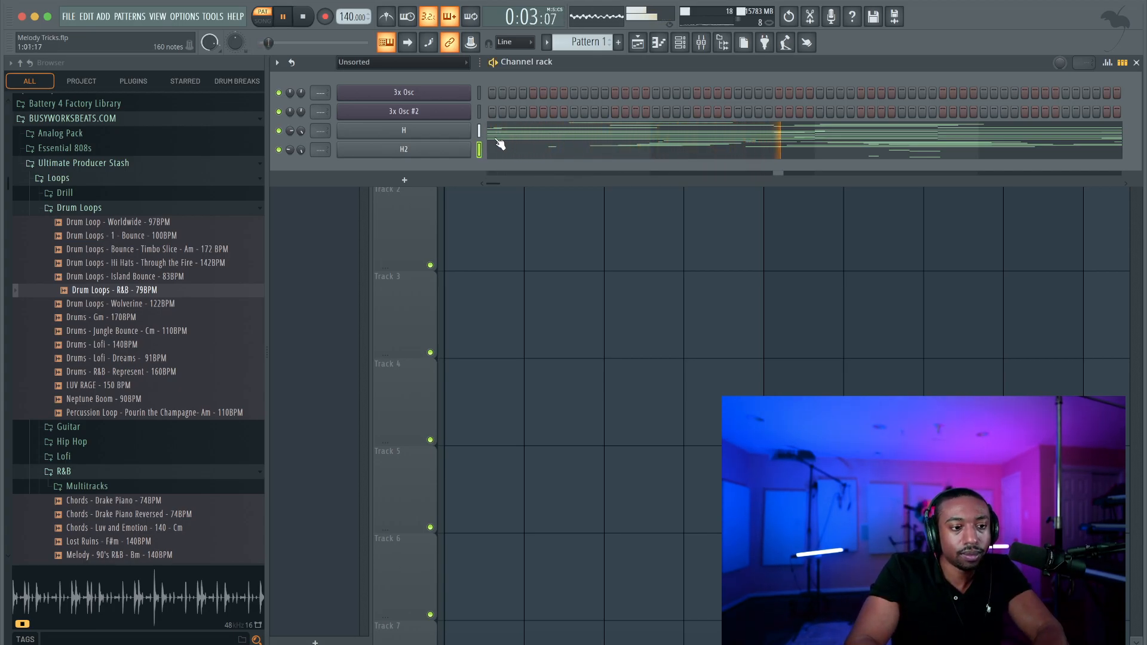
key(space)
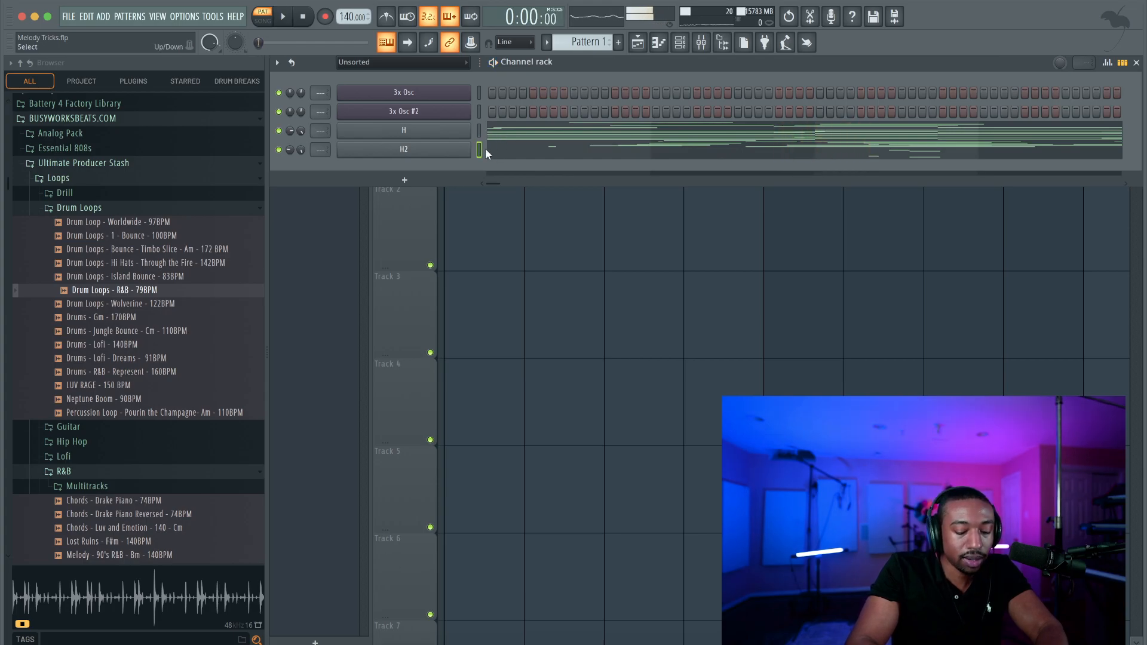
- Route channel H2 to mixer track 8 and channel H to mixer track 9
key(ctrl+l)
click(479, 131)
key(ctrl+l)
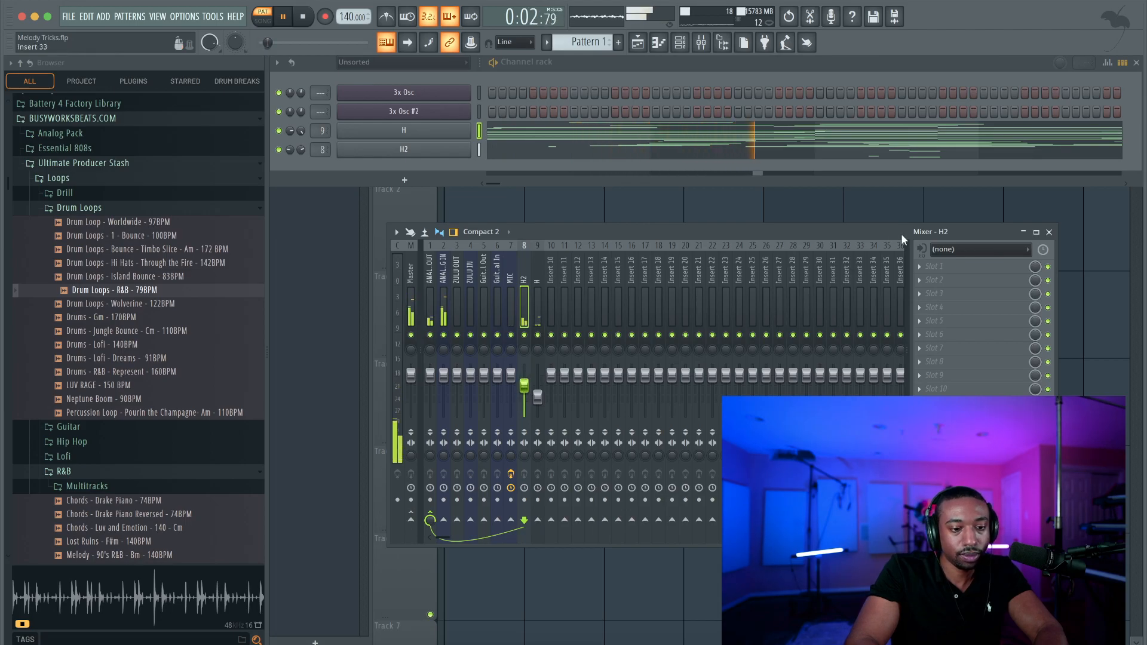
- Add the HalfTime effect to the first slot of the H2 mixer track and balance the H2 and H faders
click(932, 268)
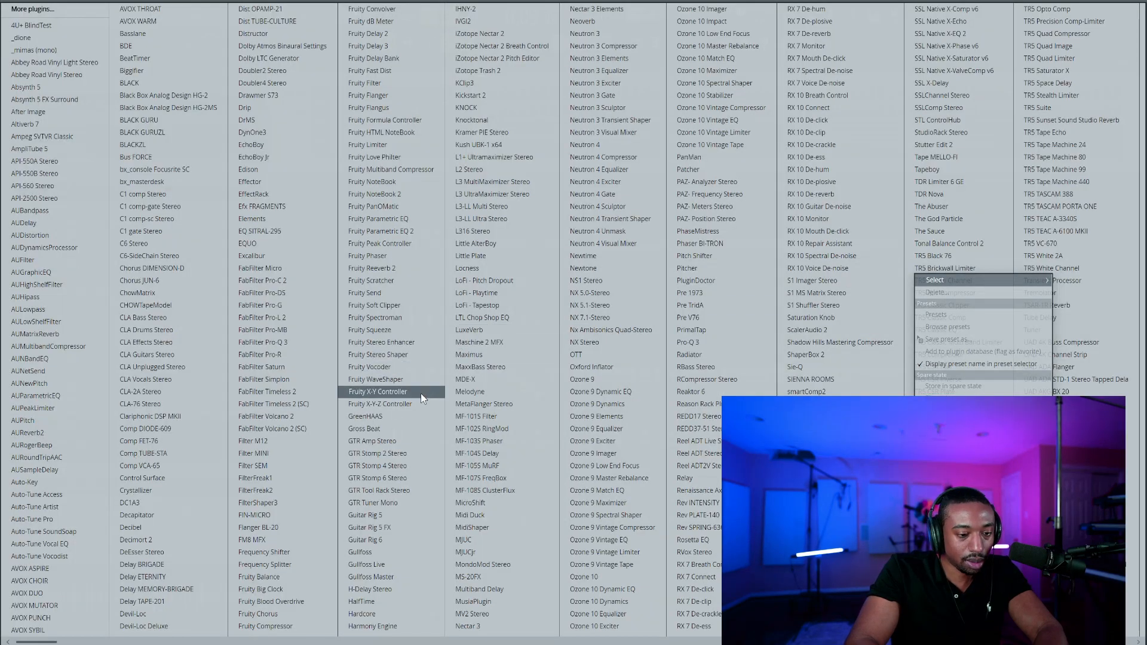
click(362, 601)
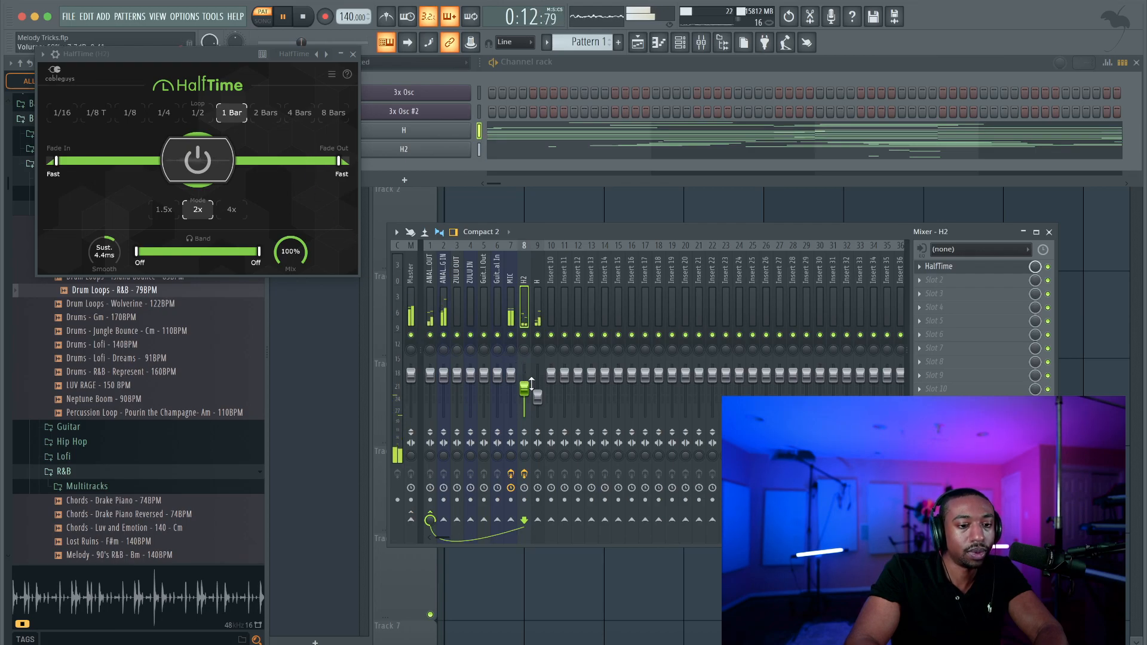
click(538, 396)
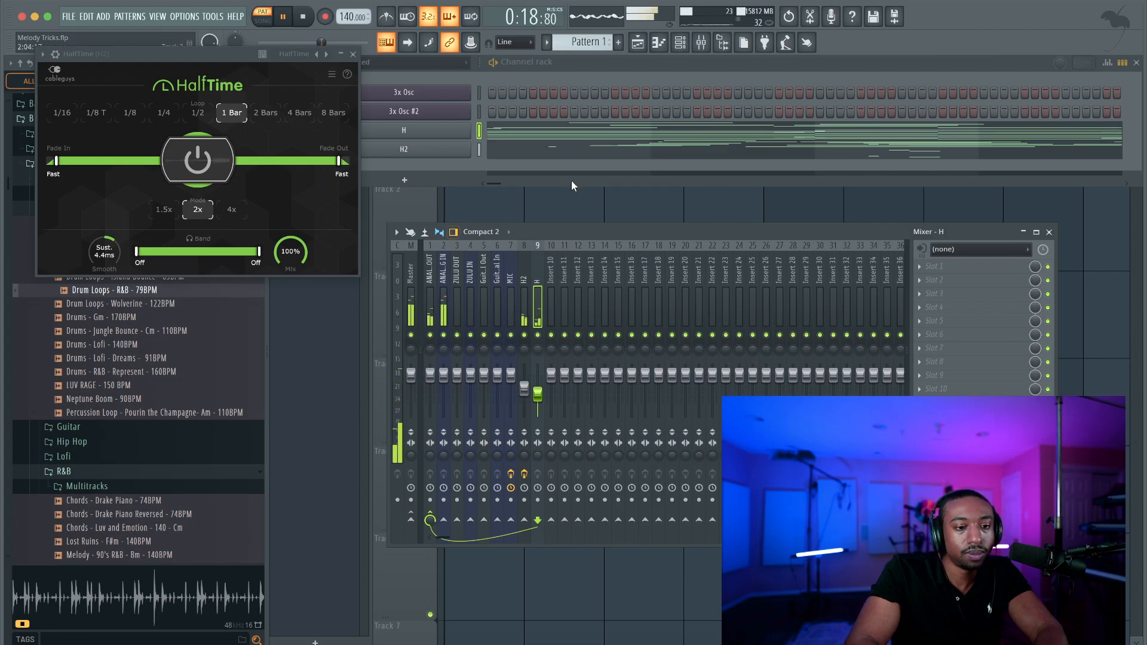
- Reset the panning of channels H2 and H to centre
click(394, 144)
right_click(289, 150)
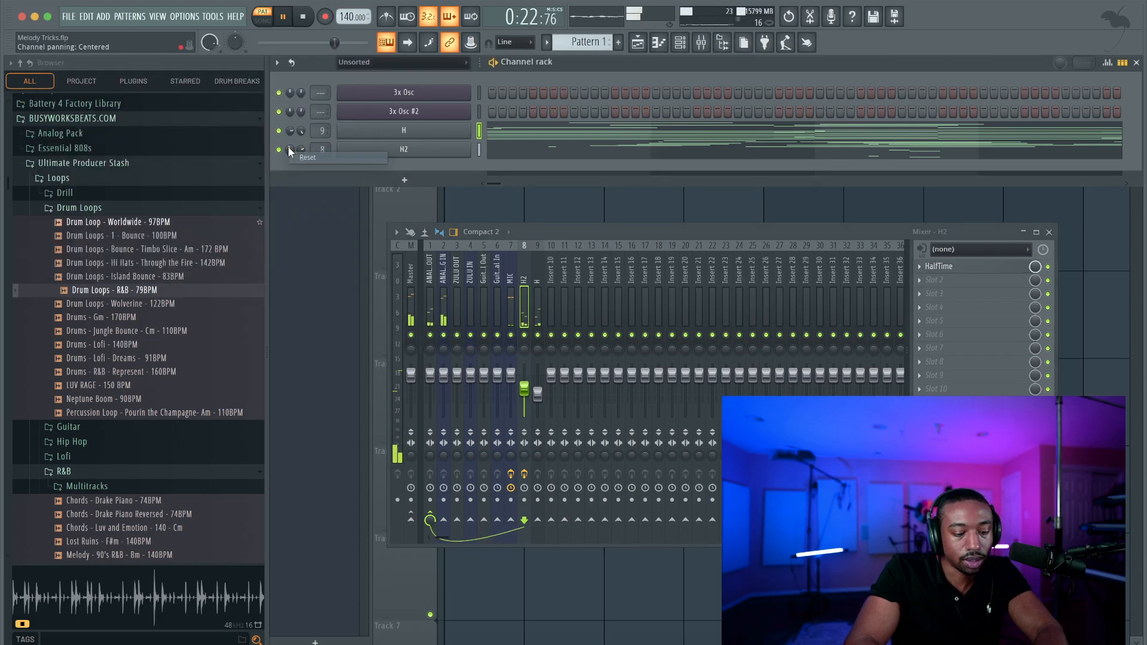
right_click(292, 136)
click(291, 136)
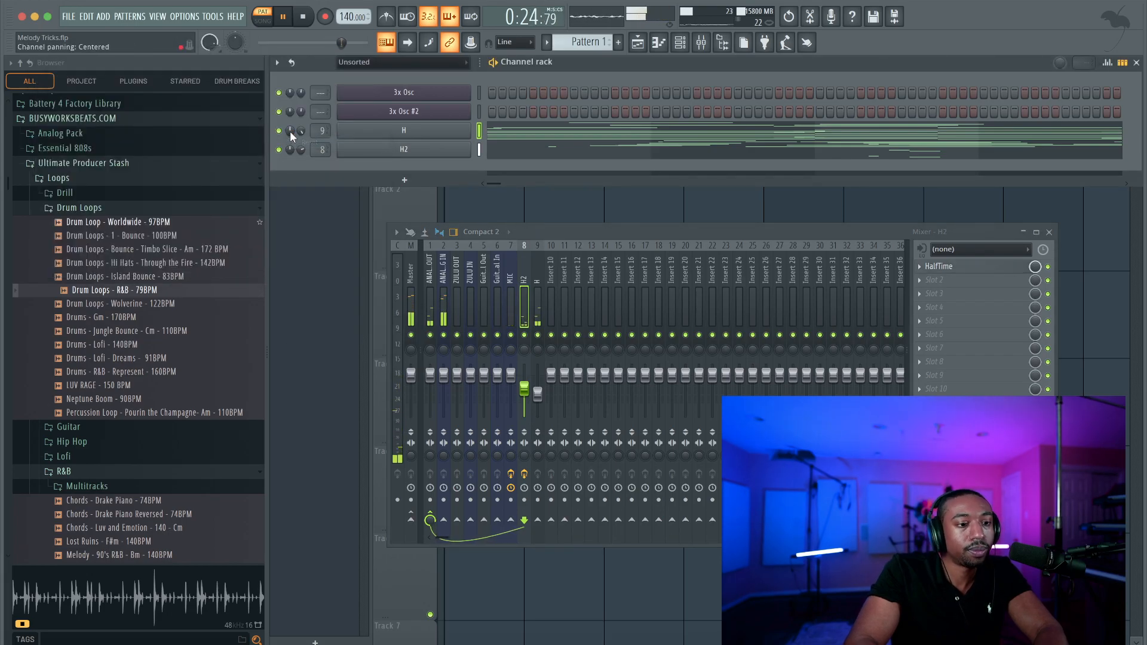
click(527, 188)
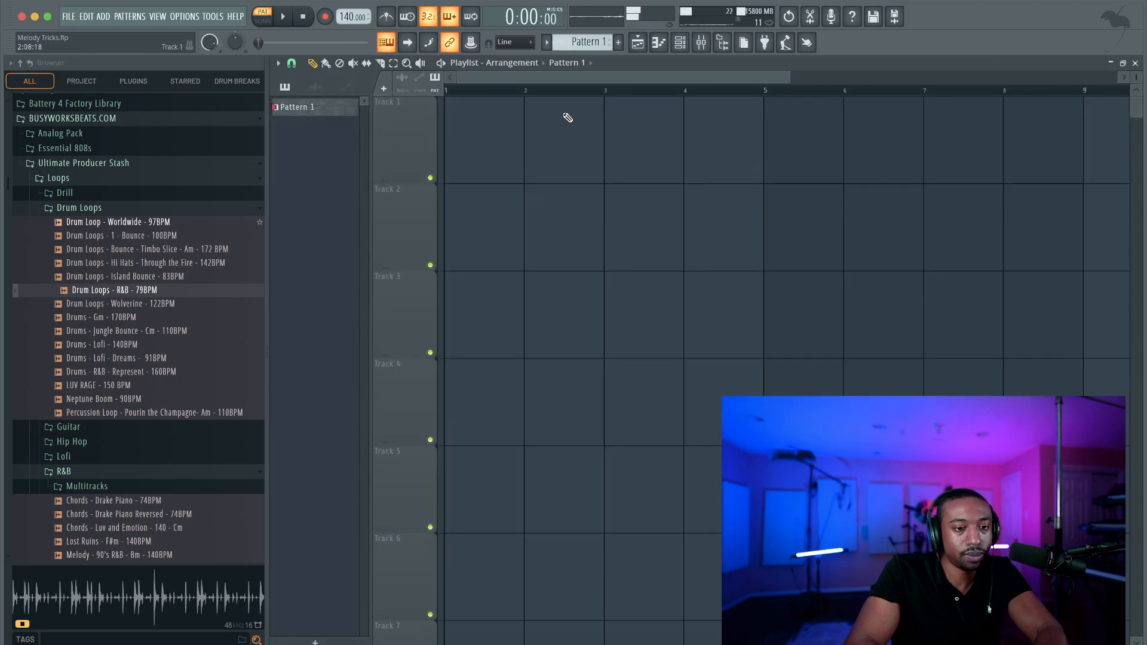
- Select bars 1 to 4 in channel H's piano roll and play the section back with the mixer open
click(680, 43)
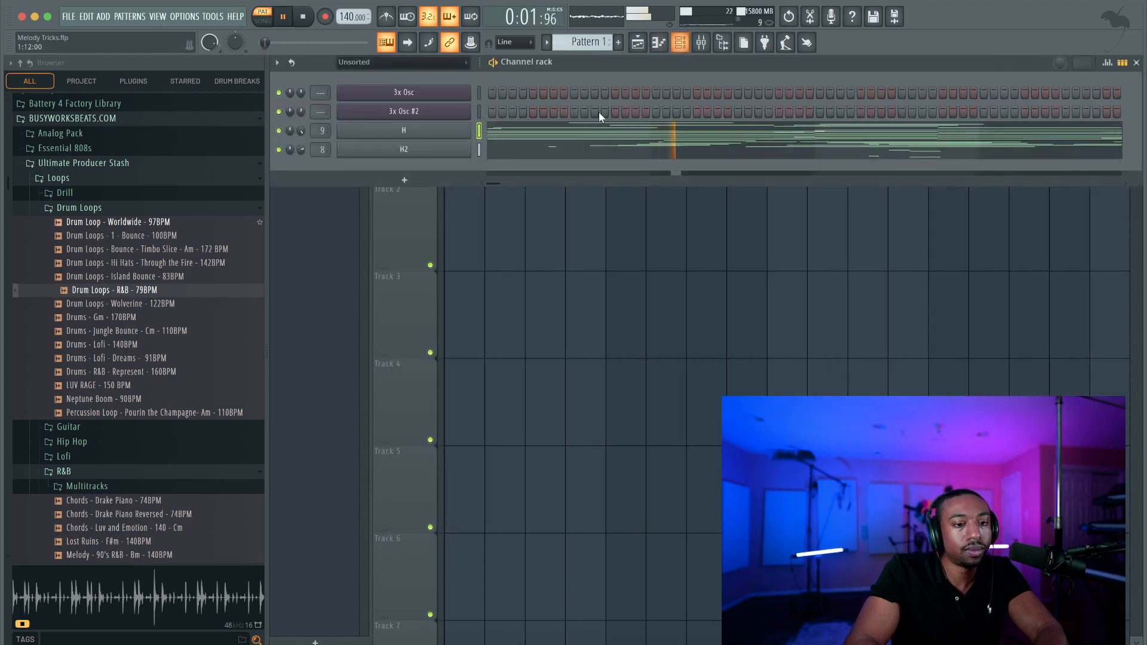
click(562, 136)
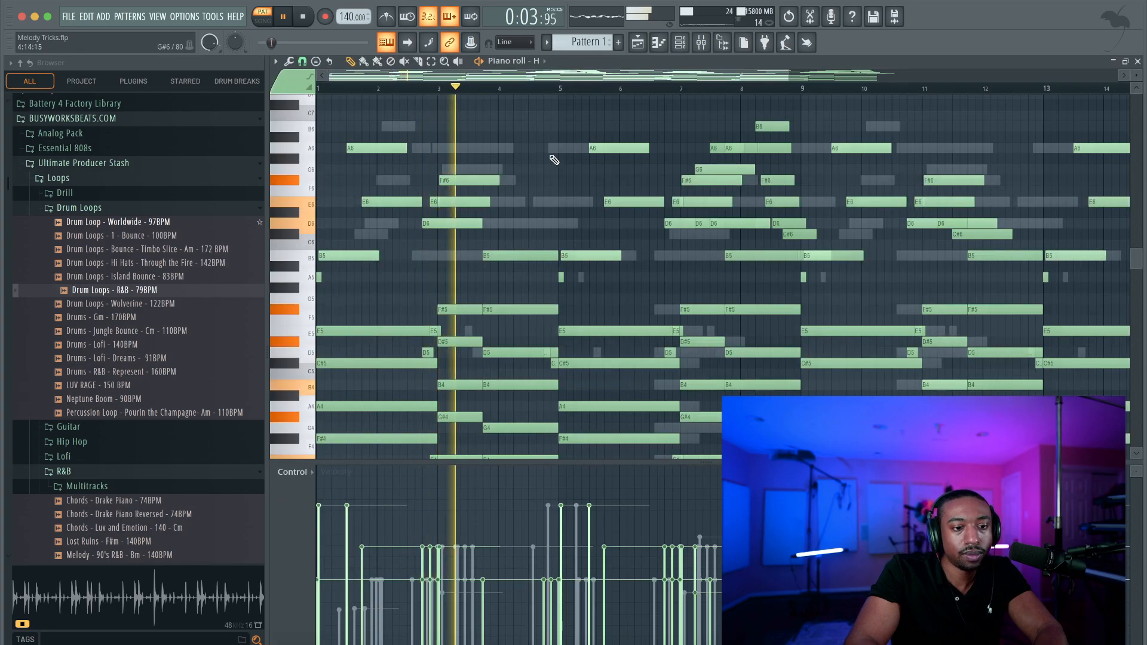
drag(548, 96, 318, 91)
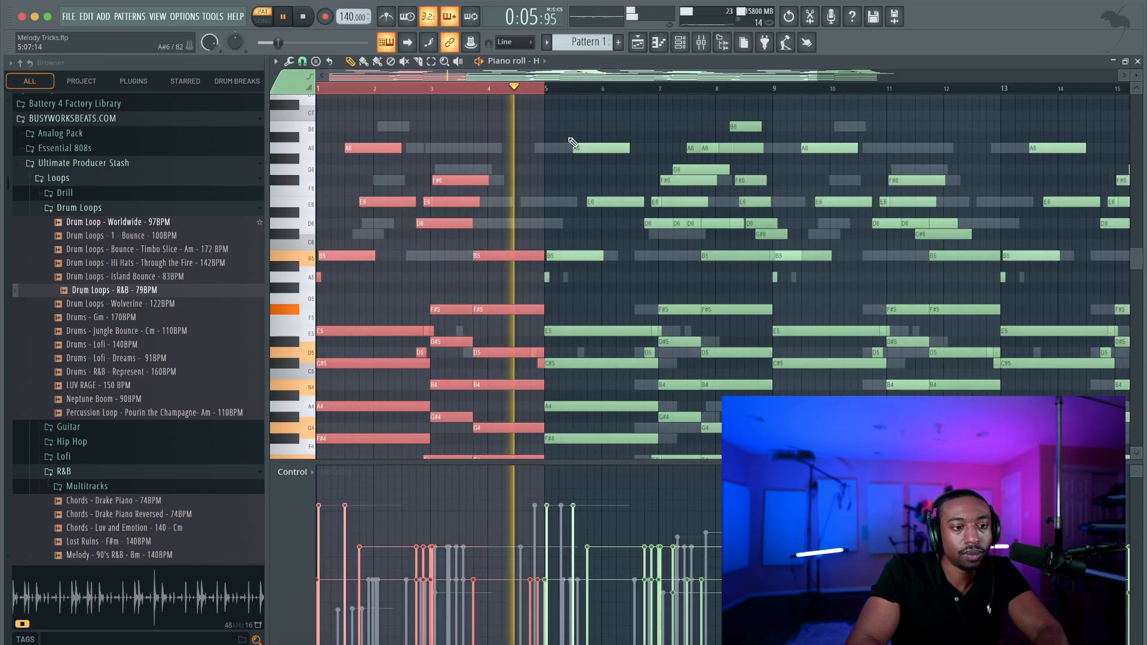
click(703, 48)
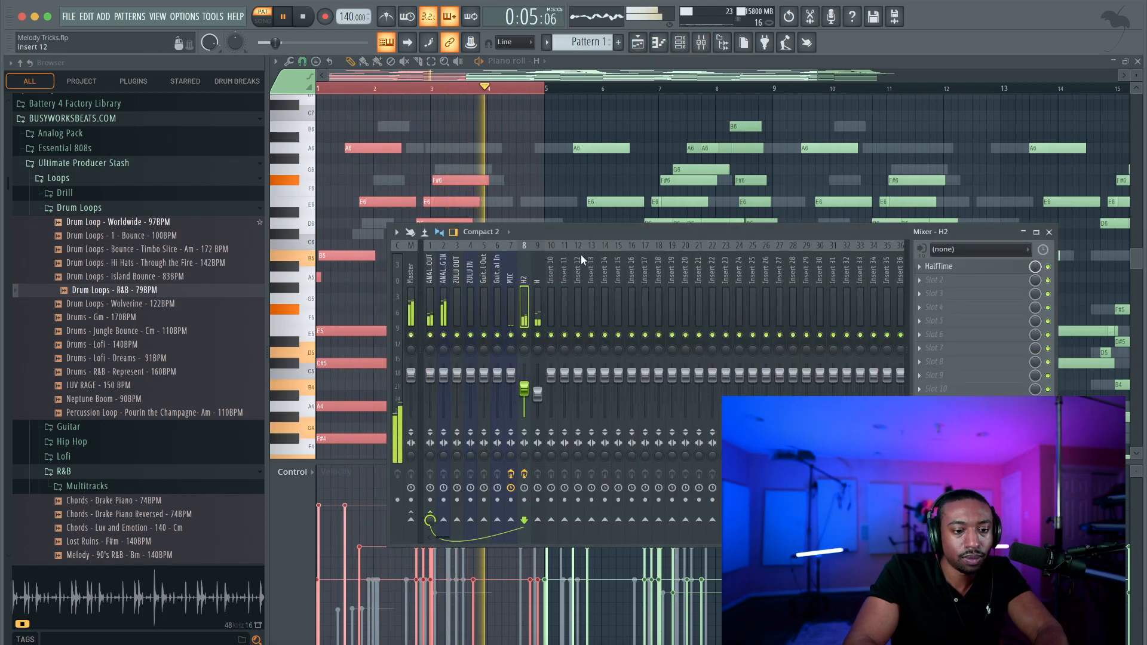
key(space)
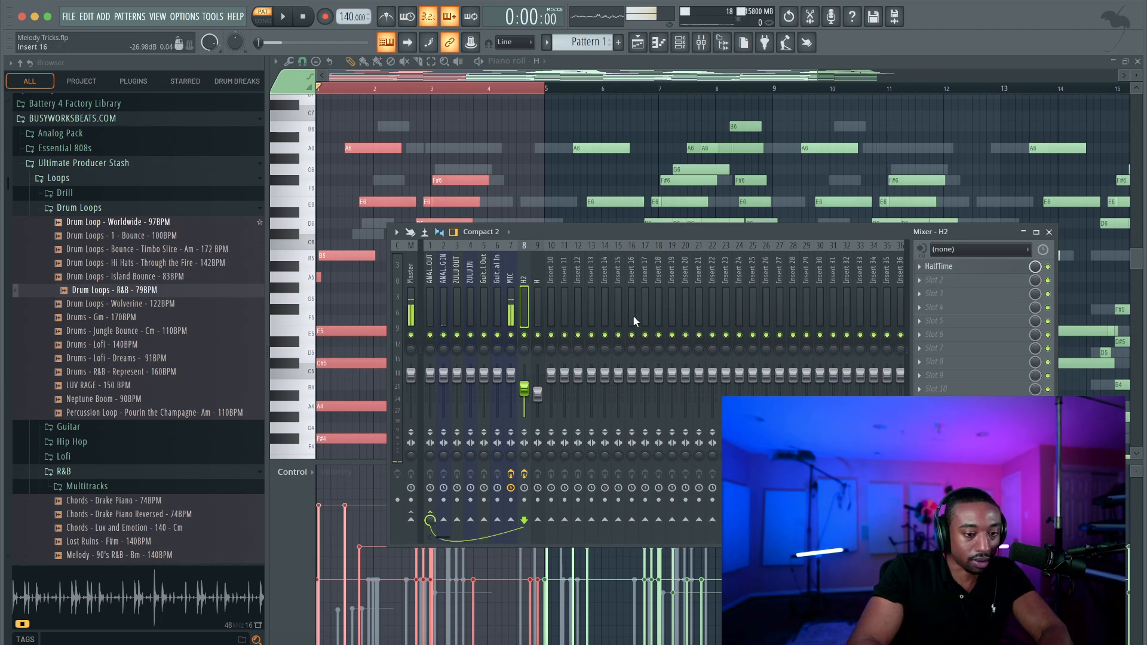
key(space)
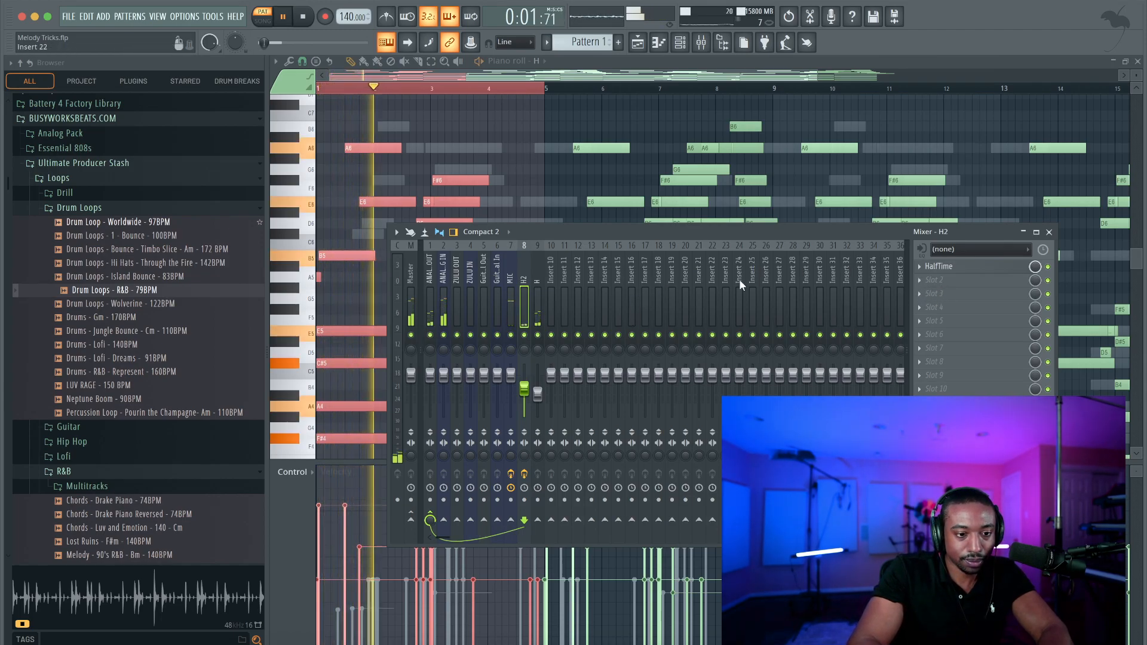
key(space)
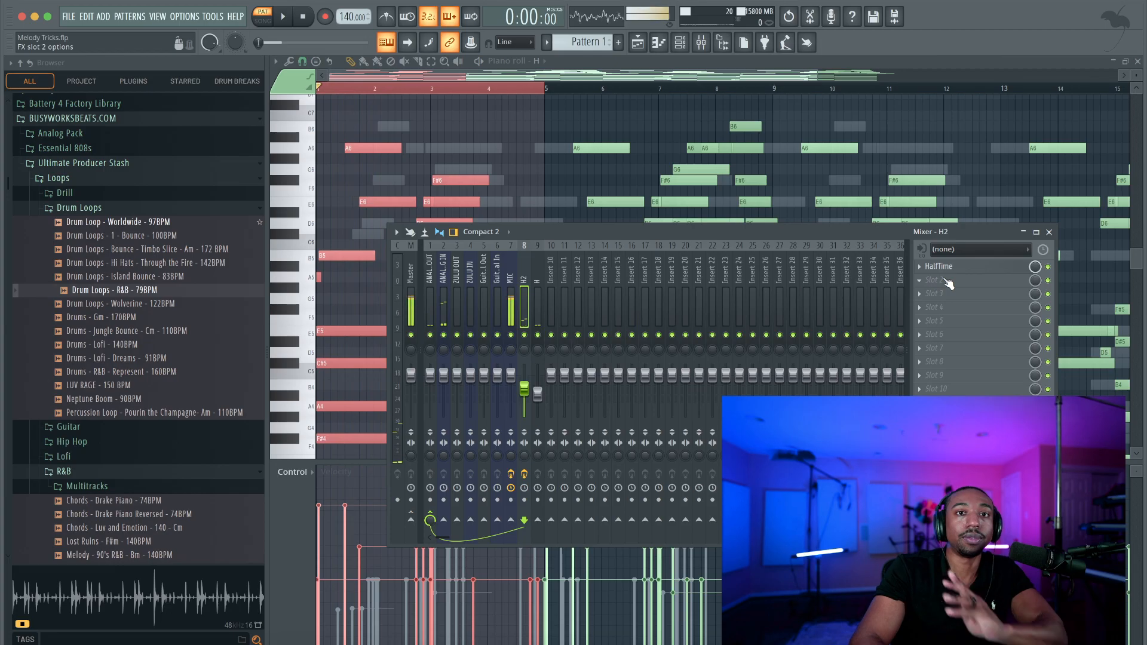
- Add Fruity Reeverb 2 to the second effect slot of the H2 mixer track and set its dry level to 0%
click(947, 281)
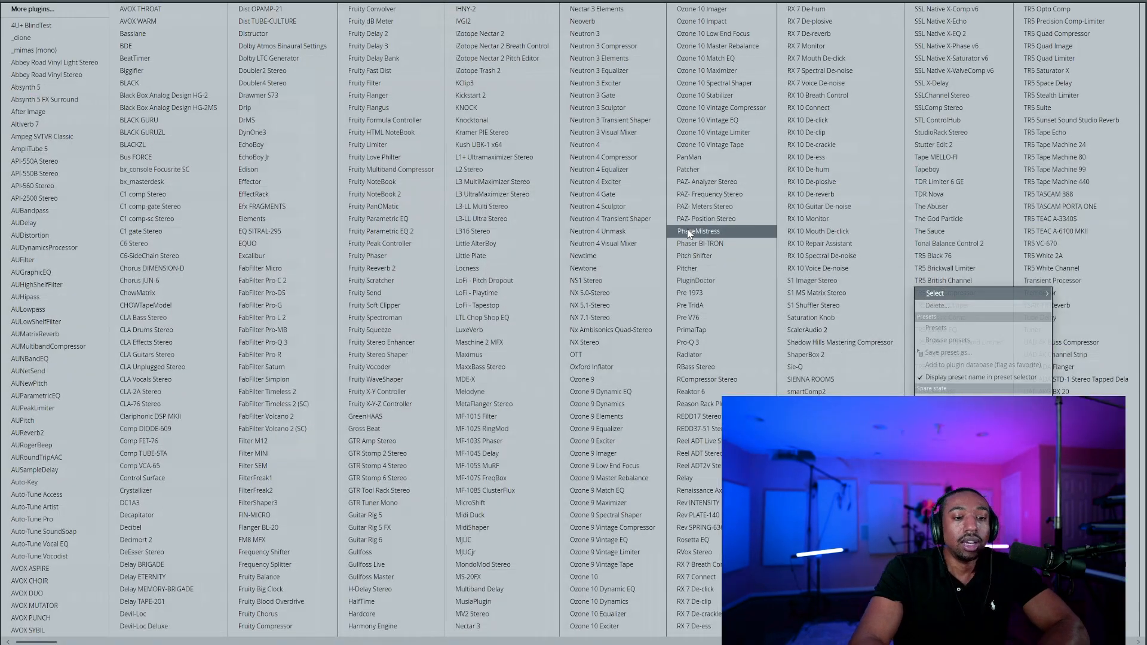
scroll(687, 232, down, 5)
scroll(401, 313, up, 8)
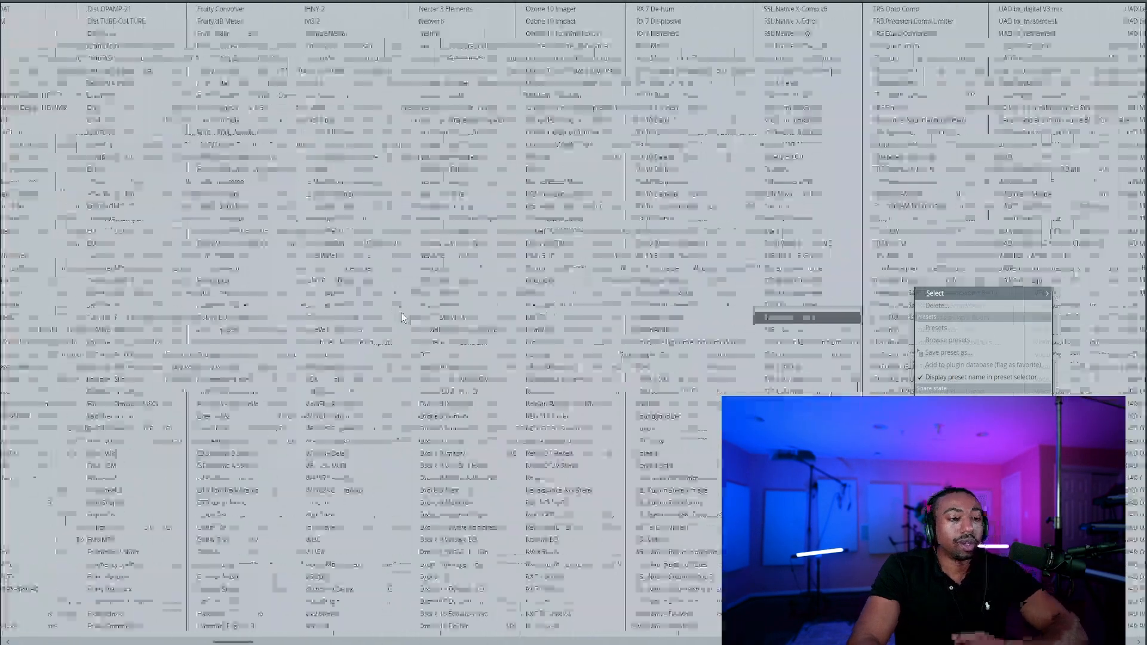
click(390, 264)
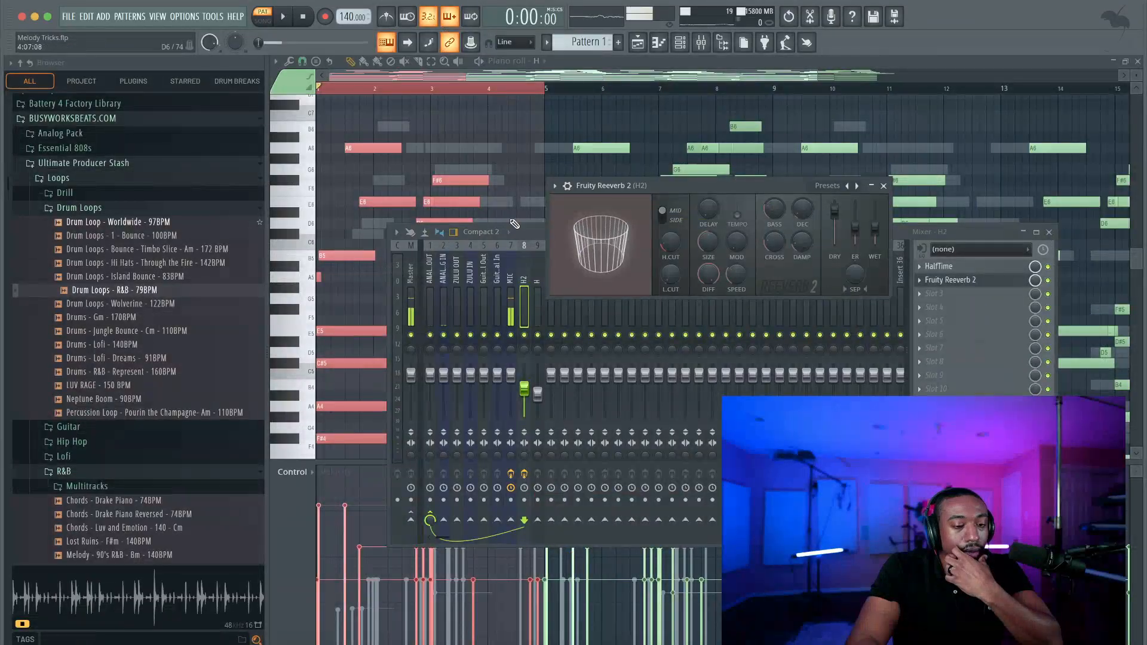
drag(791, 190, 610, 199)
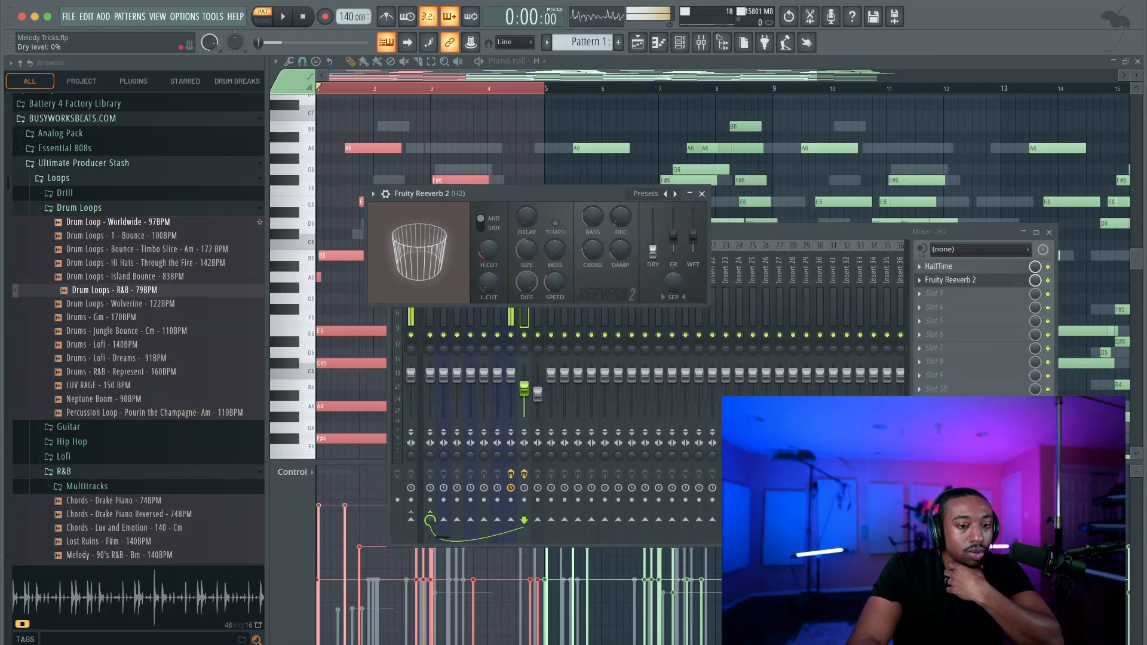
- Lower the wet level of Fruity Reeverb 2 on H2, raise its early reflections during playback, and close the plugin
drag(692, 240, 693, 252)
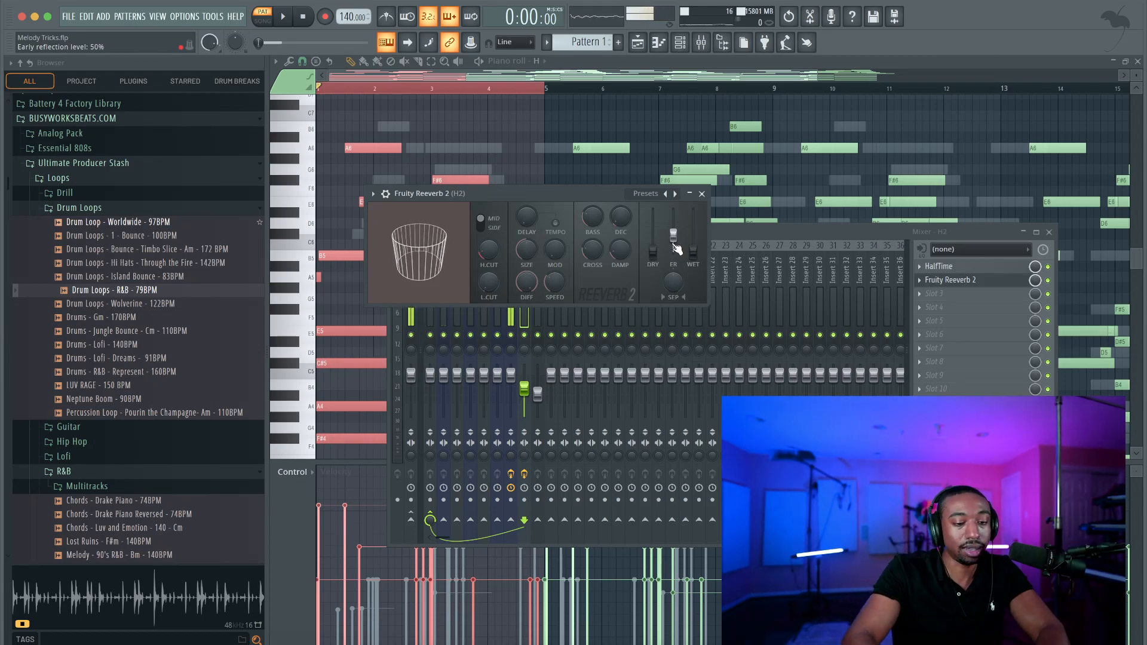
drag(603, 193, 554, 206)
key(space)
drag(625, 248, 625, 230)
drag(560, 206, 557, 398)
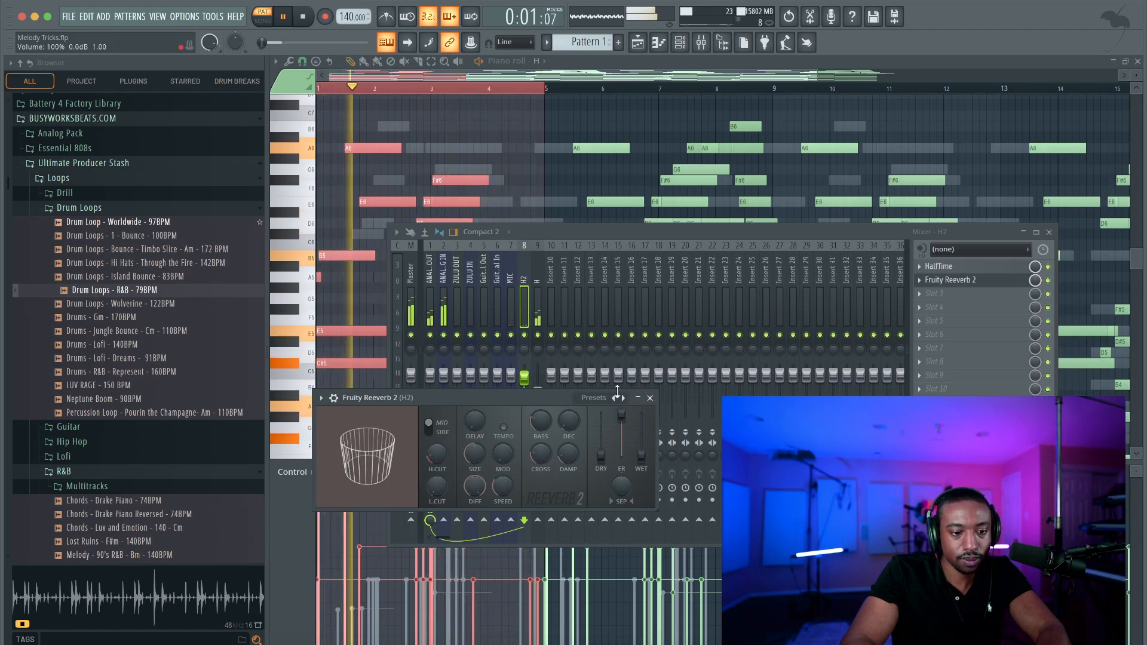
click(650, 398)
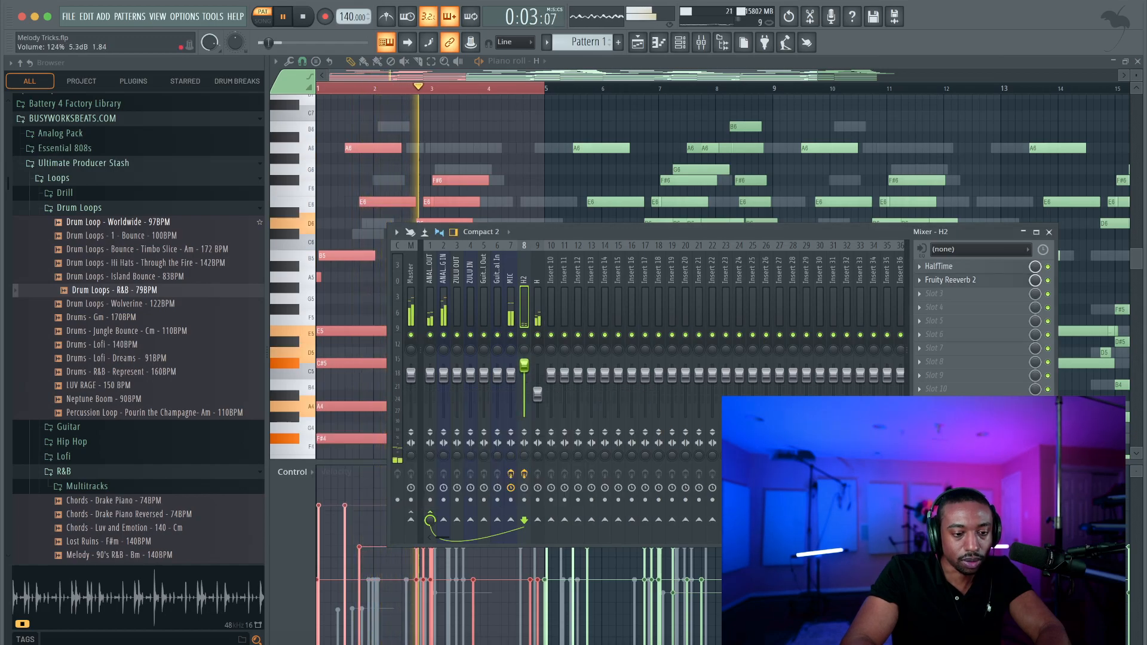
- Raise the H2 mixer fader to about 5.6 dB, fine-tune the H fader against it, and stop playback
drag(524, 378, 523, 364)
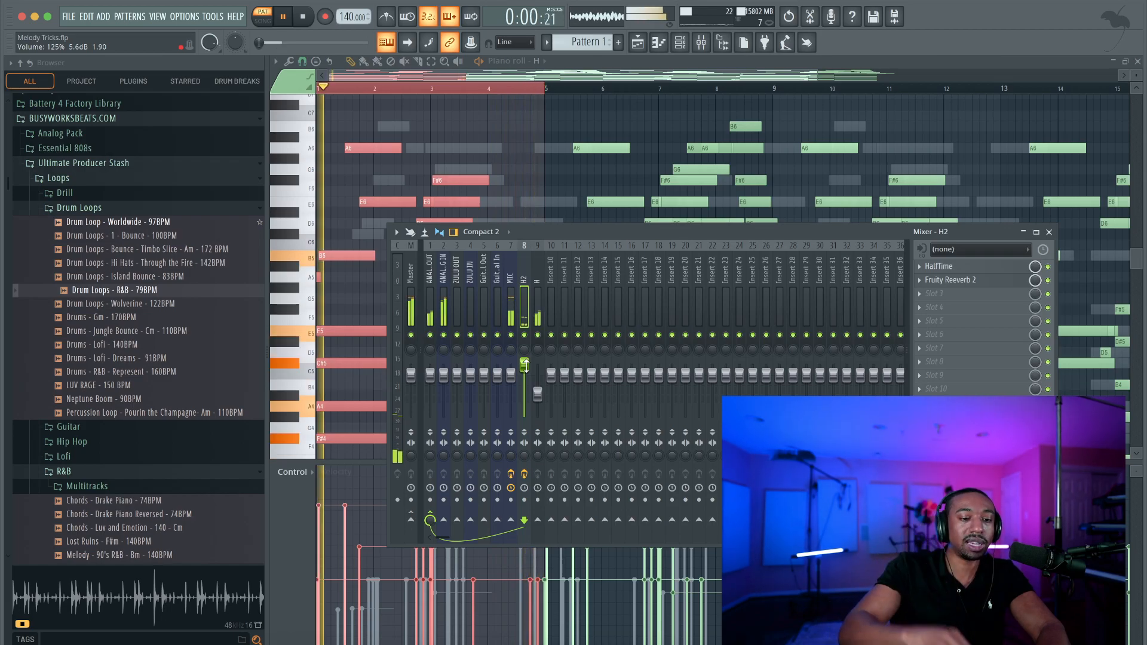
drag(537, 394, 538, 393)
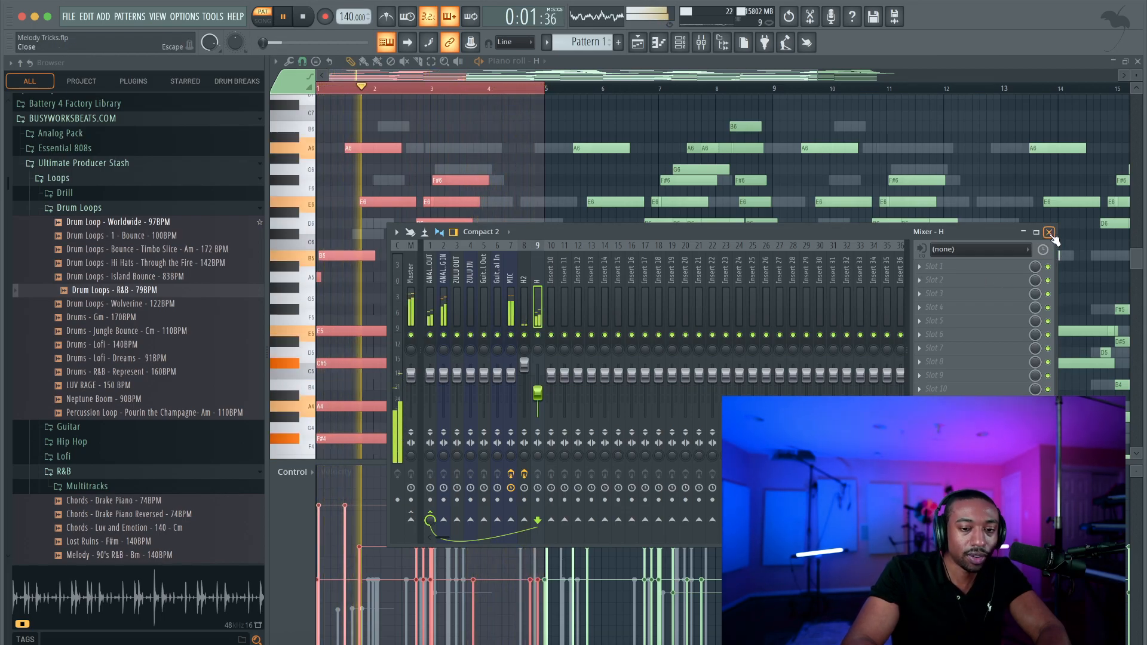
key(space)
- Add Gross Beat to the third effect slot of the H2 mixer track and choose 1/2 Speed from its Momentary preset
click(529, 281)
click(966, 292)
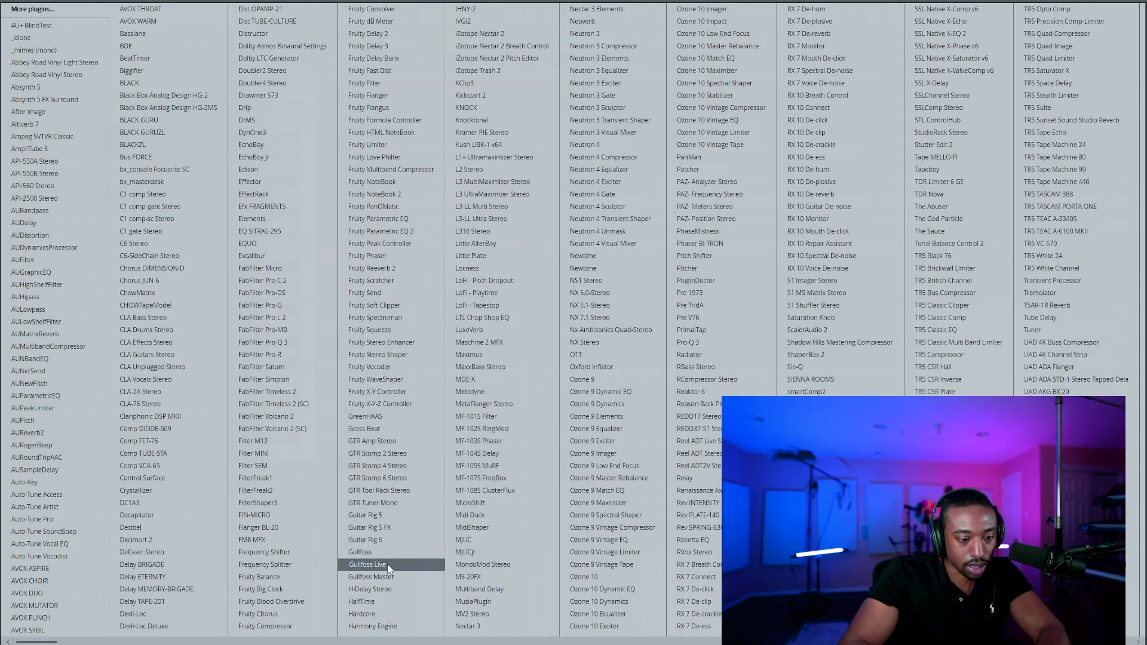
click(386, 428)
click(794, 158)
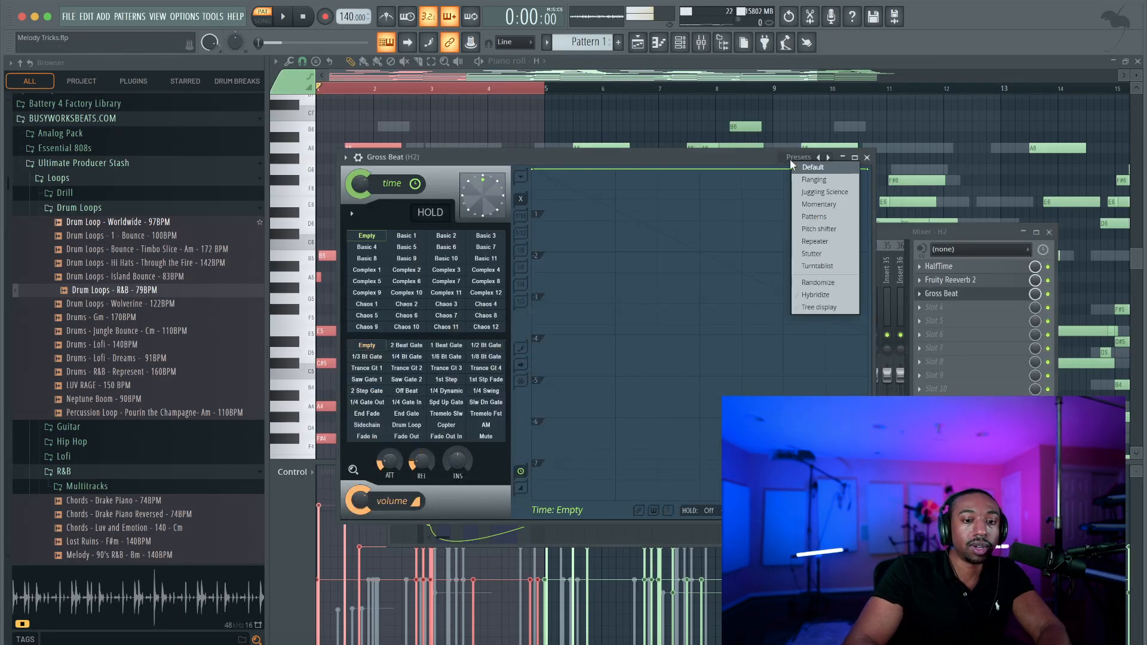
click(824, 207)
click(462, 316)
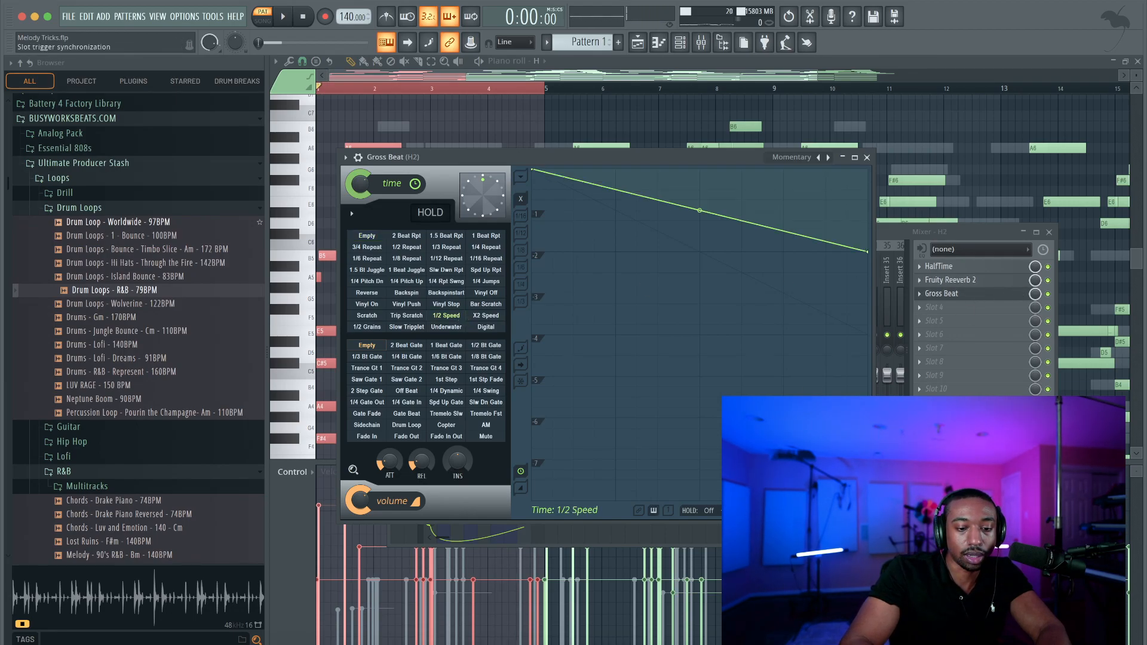
- Move Gross Beat to the first H2 effect slot, switch HalfTime off, and play the section back to hear the result
drag(987, 296, 988, 271)
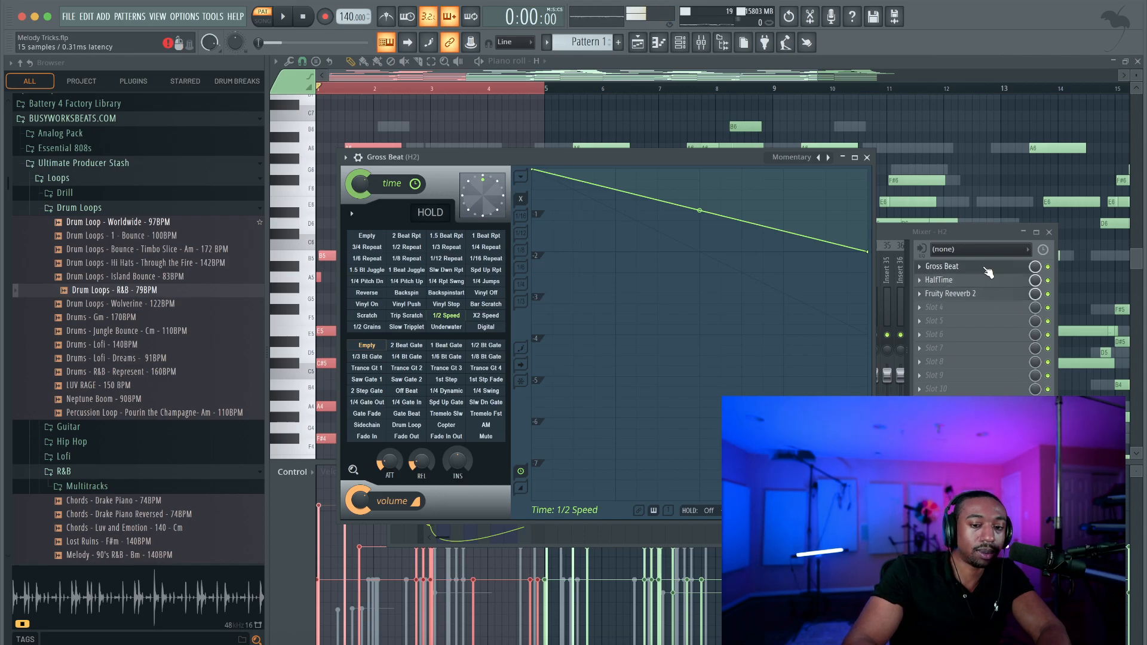
click(1038, 273)
key(space)
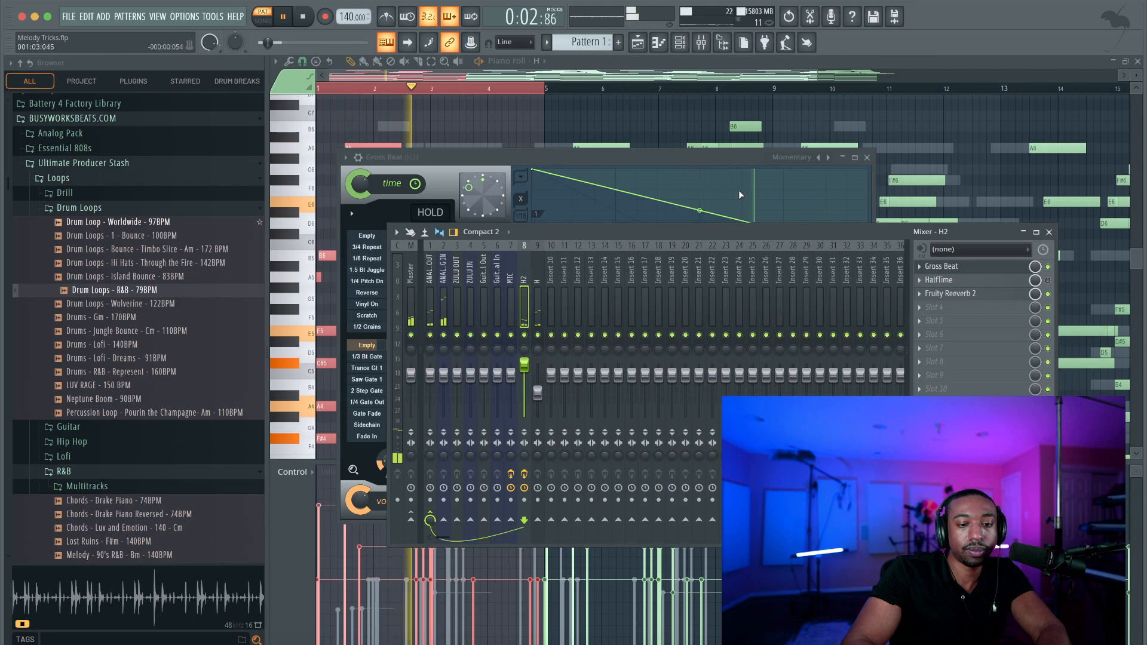
click(870, 158)
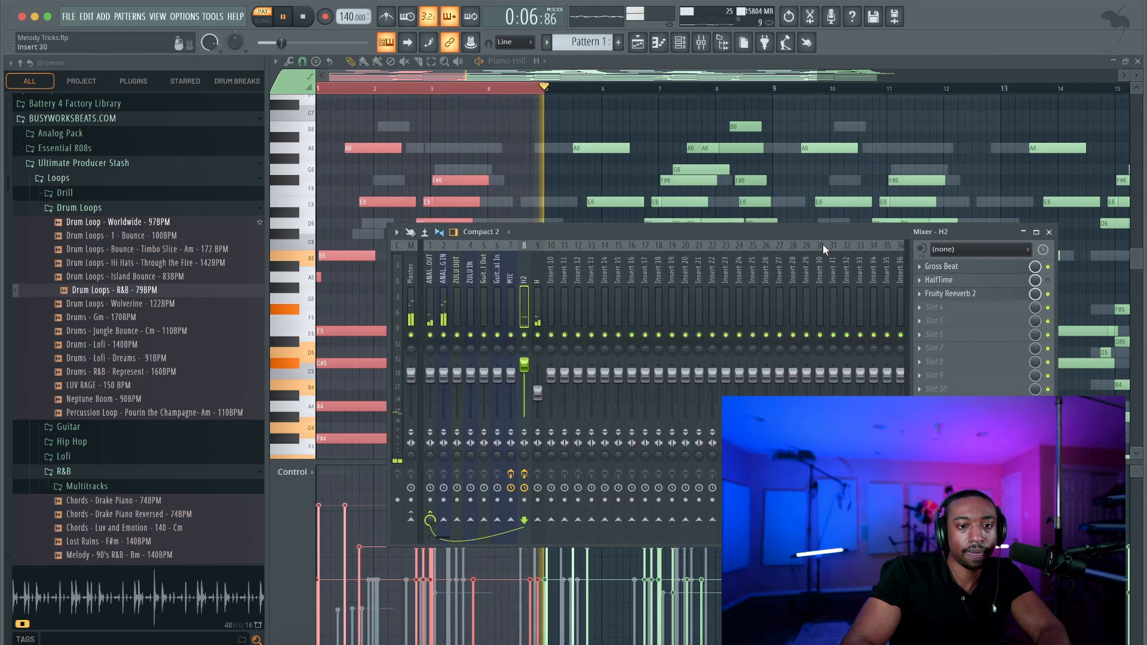
click(983, 269)
key(space)
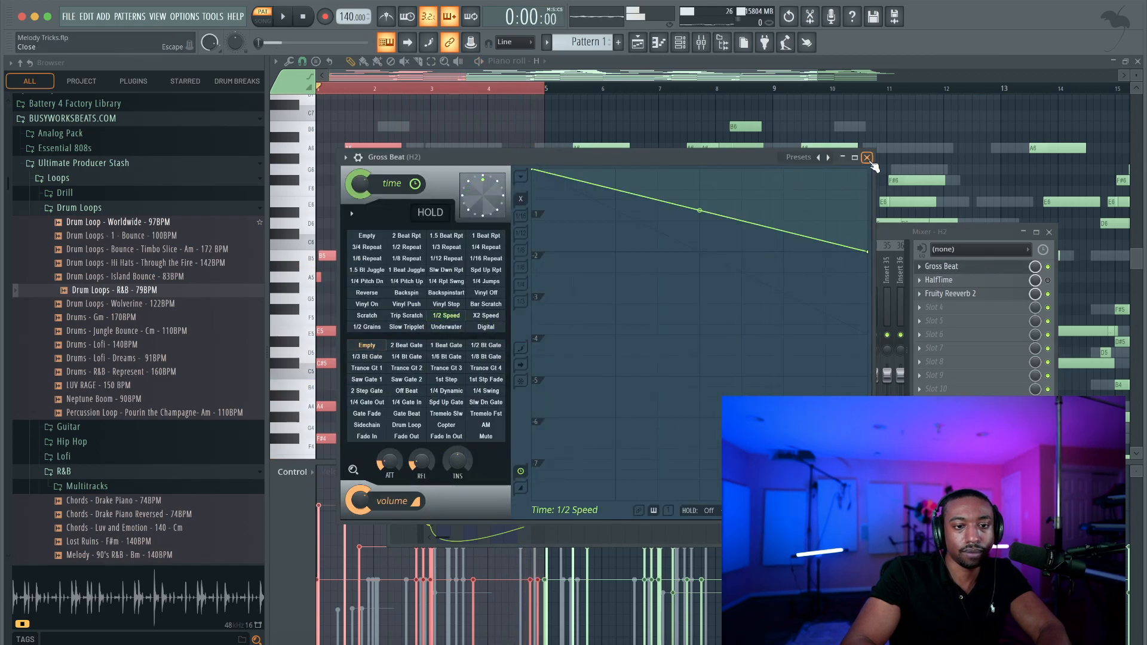
- Close Gross Beat, the mixer and the piano roll to return to the channel rack
click(868, 157)
click(1050, 232)
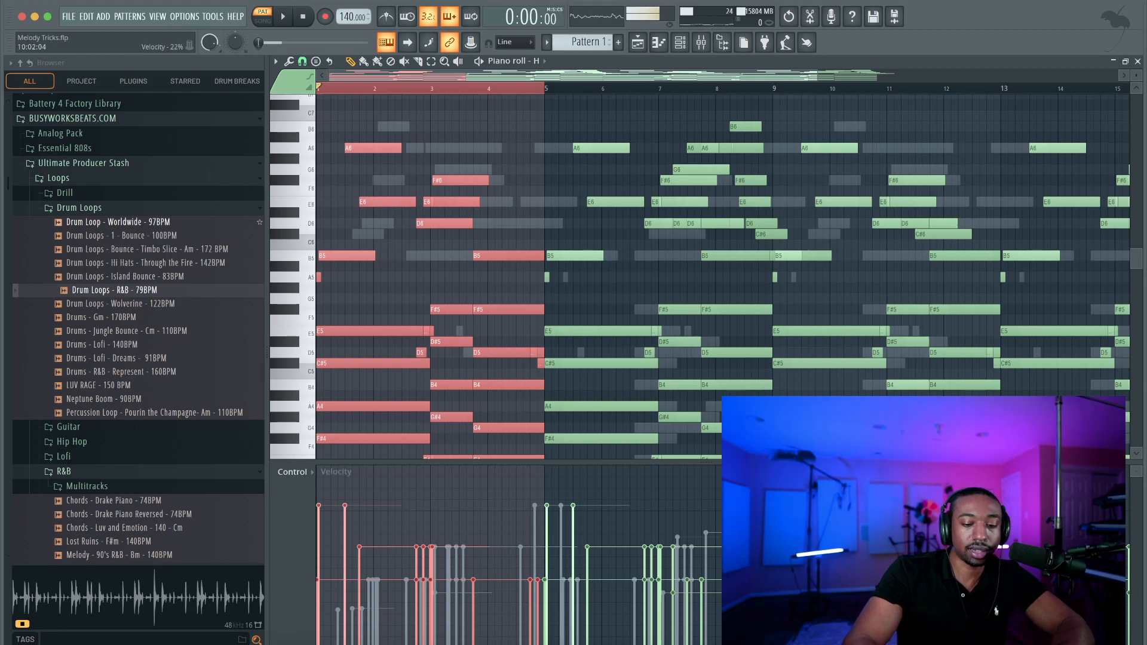
click(1138, 62)
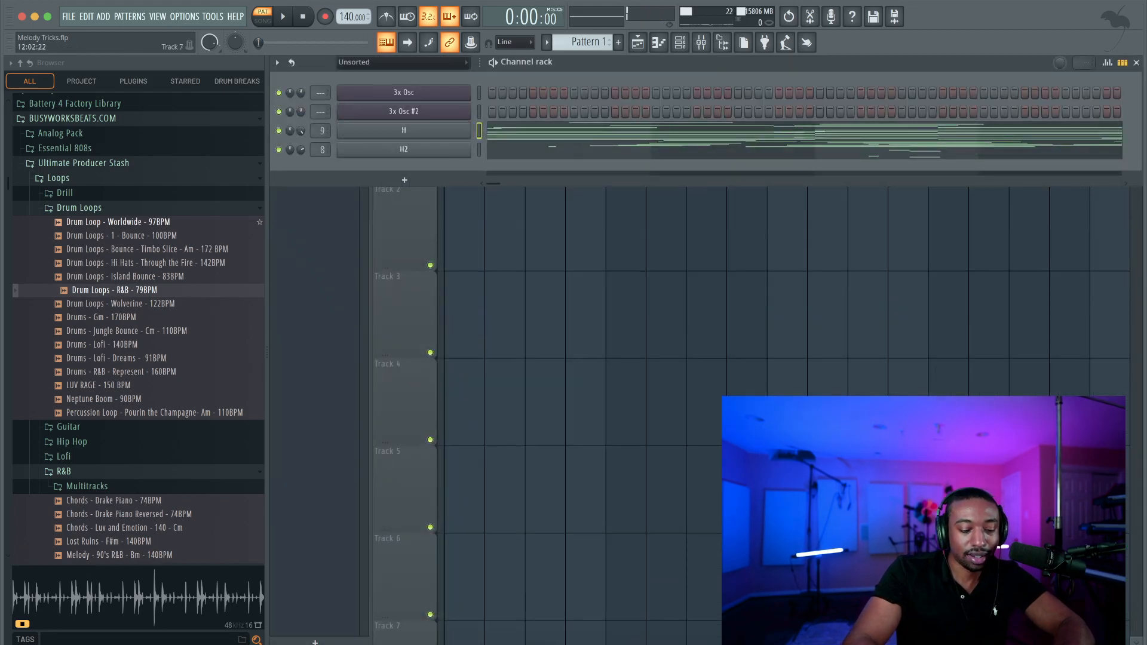